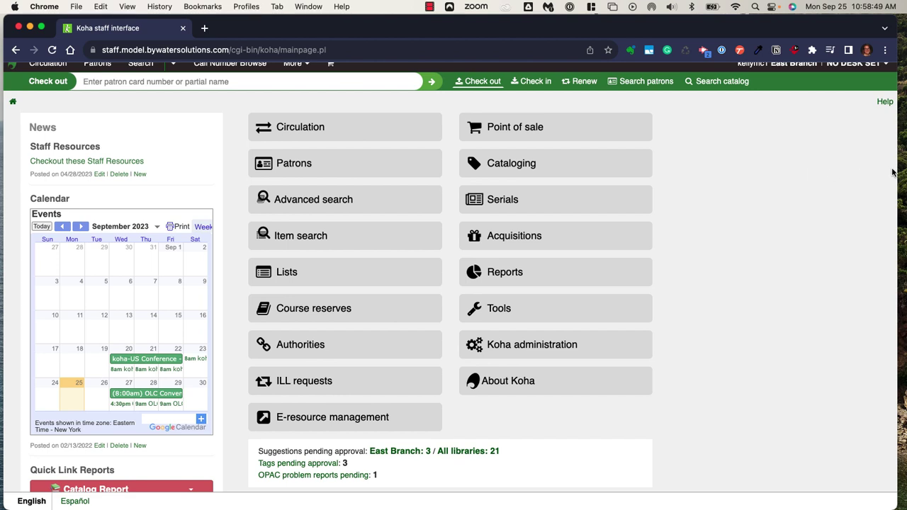
- Widen the Chrome window to the right screen edge so the Koha staff home page fills more space
{"action": "left_click_drag", "start_coordinate": [897, 168], "coordinate": [904, 168]}
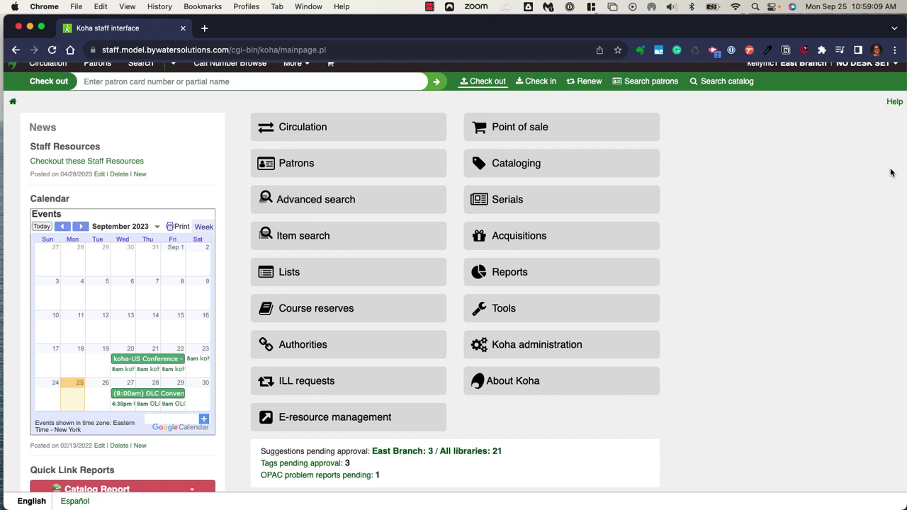
{"action": "scroll", "coordinate": [891, 172], "scroll_direction": "up", "scroll_amount": 1}
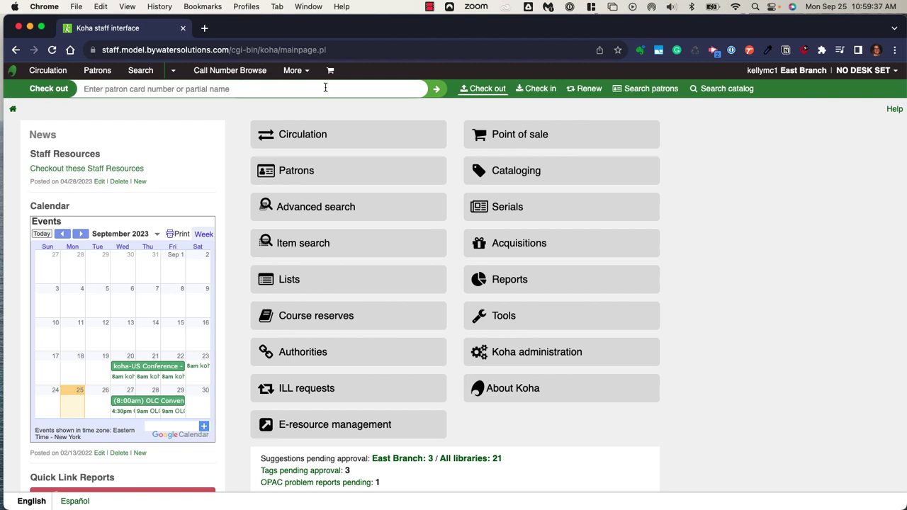
- Switch the quick bar between Check in, Search patrons and Search catalog
{"action": "left_click", "coordinate": [540, 90]}
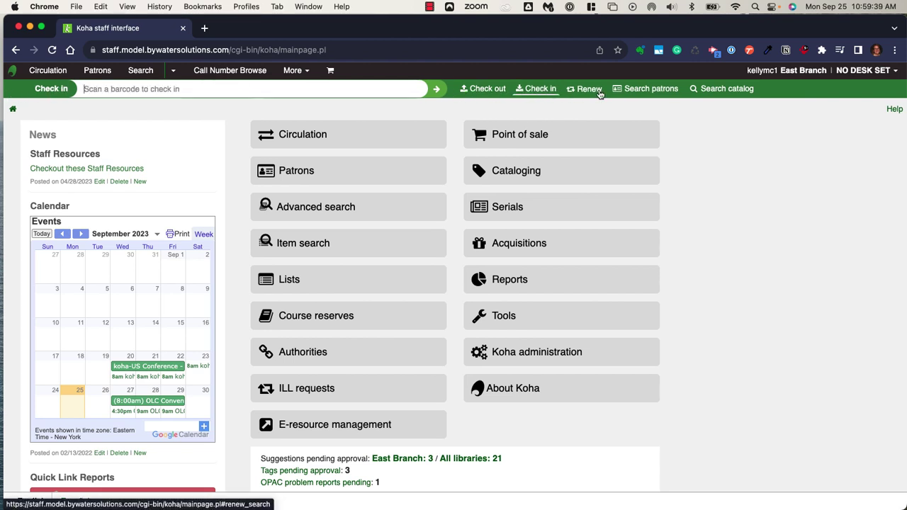
{"action": "left_click", "coordinate": [656, 92]}
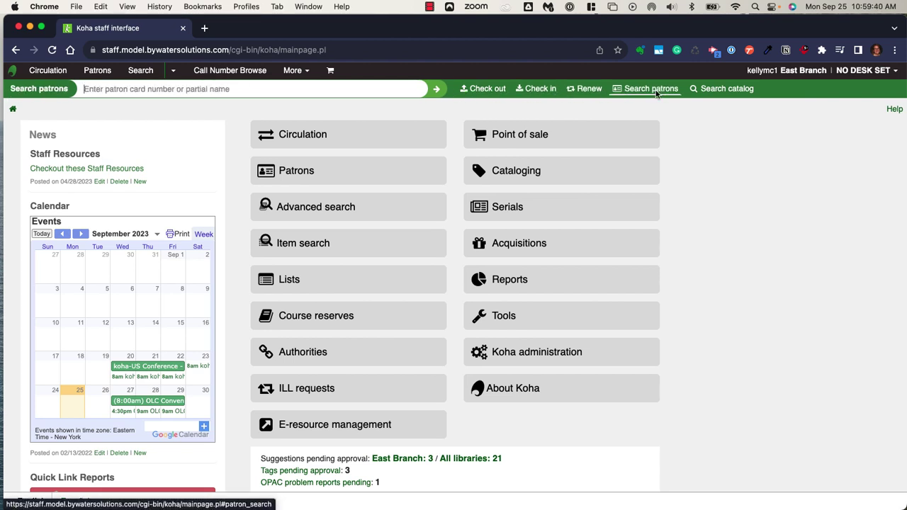
{"action": "left_click", "coordinate": [742, 90]}
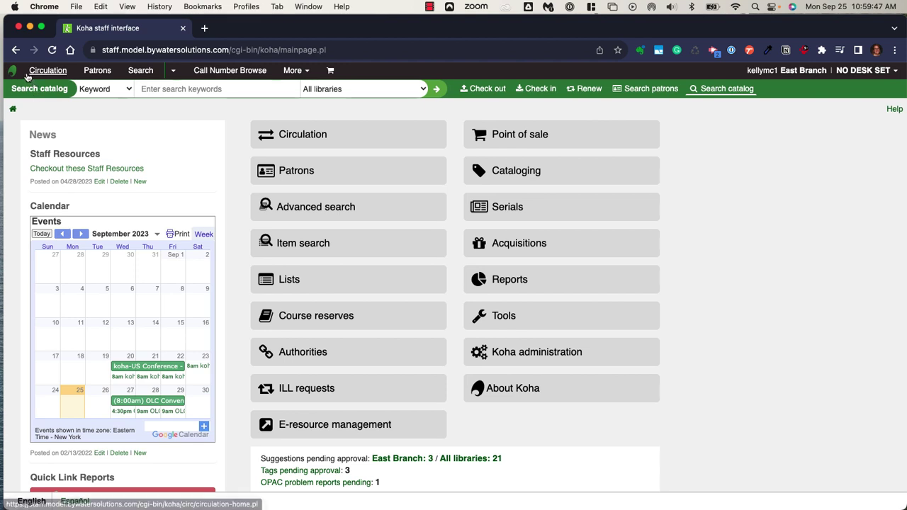
- Visit the Reports module, then go to Serials from the More menu
{"action": "left_click", "coordinate": [294, 71]}
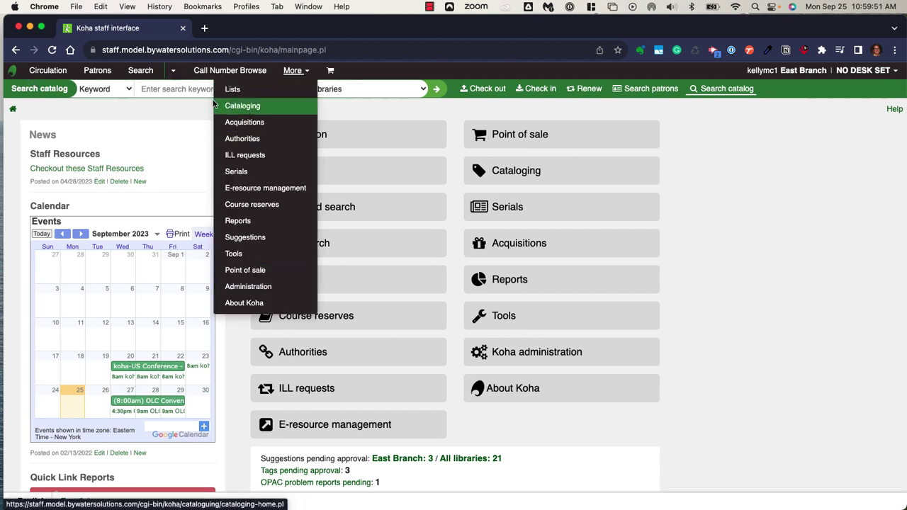
{"action": "left_click", "coordinate": [179, 112]}
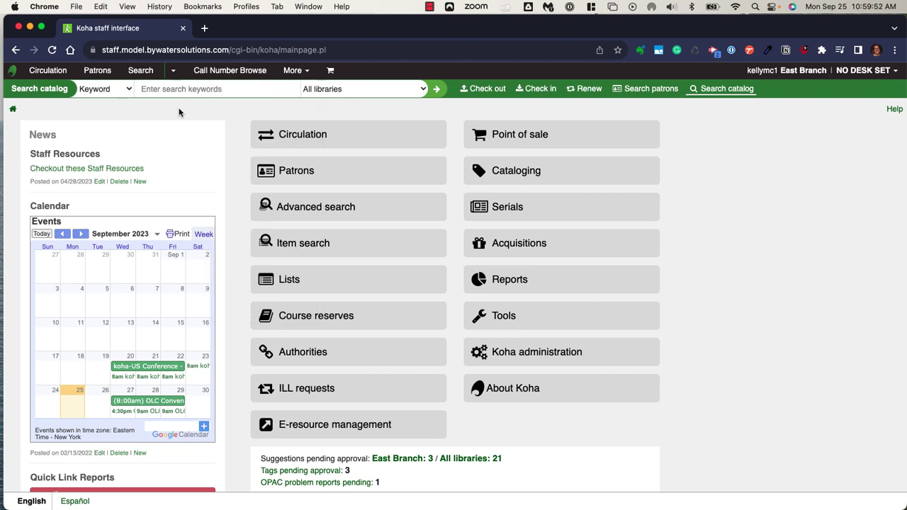
{"action": "left_click", "coordinate": [530, 280]}
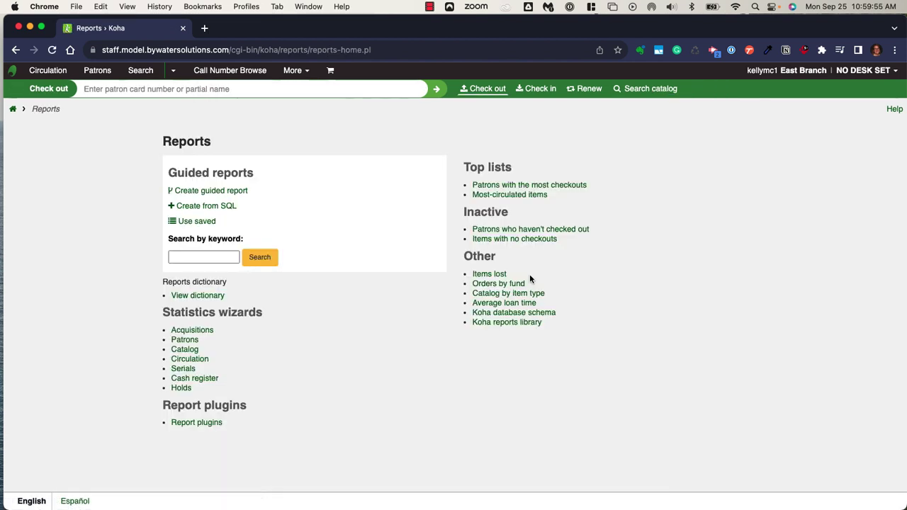
{"action": "left_click", "coordinate": [295, 71]}
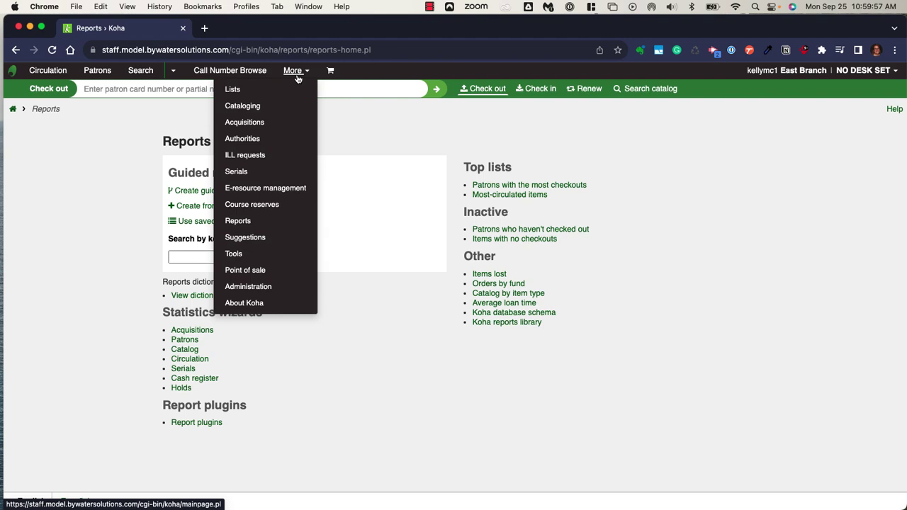
{"action": "left_click", "coordinate": [257, 174]}
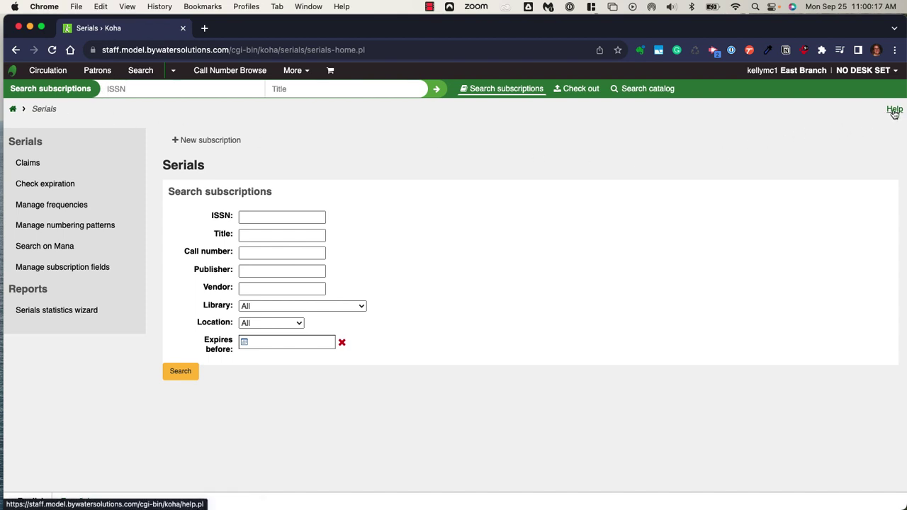
- Open the Koha Manual's Serials help page and scroll through it
{"action": "left_click", "coordinate": [894, 110]}
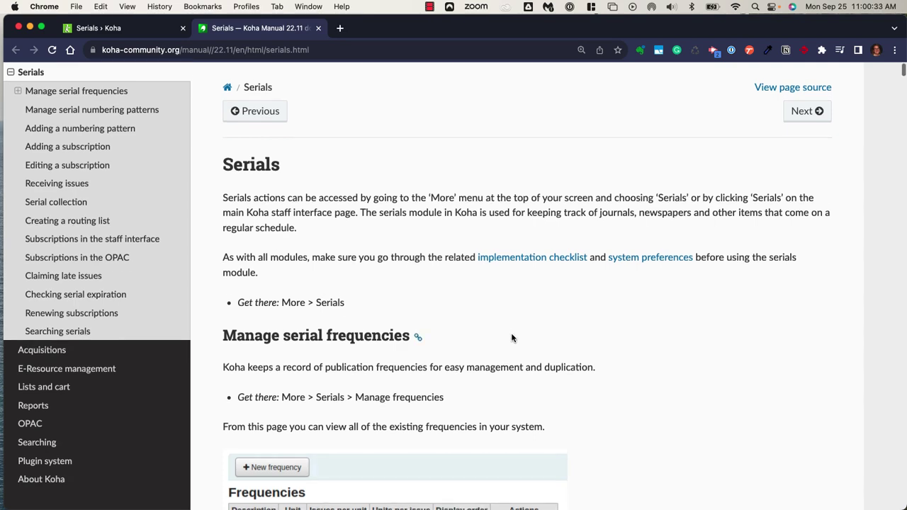
{"action": "scroll", "coordinate": [517, 313], "scroll_direction": "down", "scroll_amount": 3}
{"action": "scroll", "coordinate": [515, 338], "scroll_direction": "down", "scroll_amount": 7}
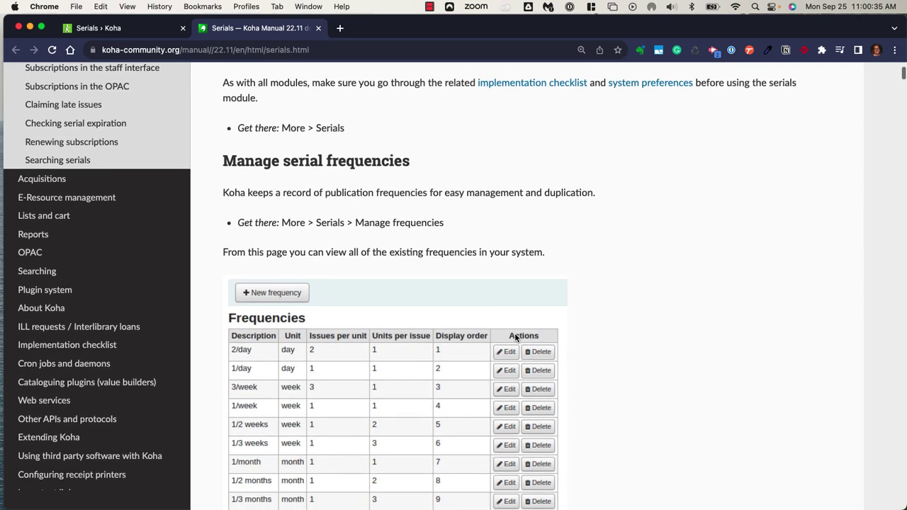
{"action": "scroll", "coordinate": [517, 338], "scroll_direction": "down", "scroll_amount": 7}
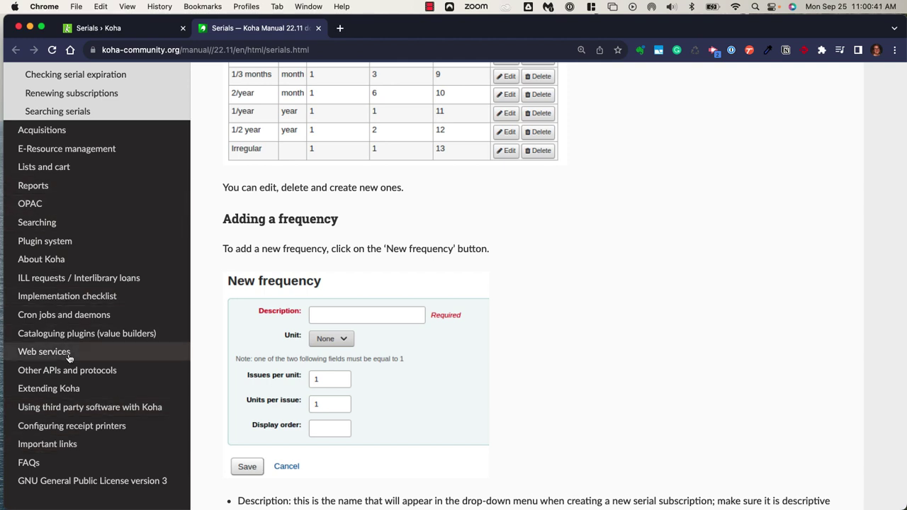
{"action": "scroll", "coordinate": [62, 168], "scroll_direction": "up", "scroll_amount": 10}
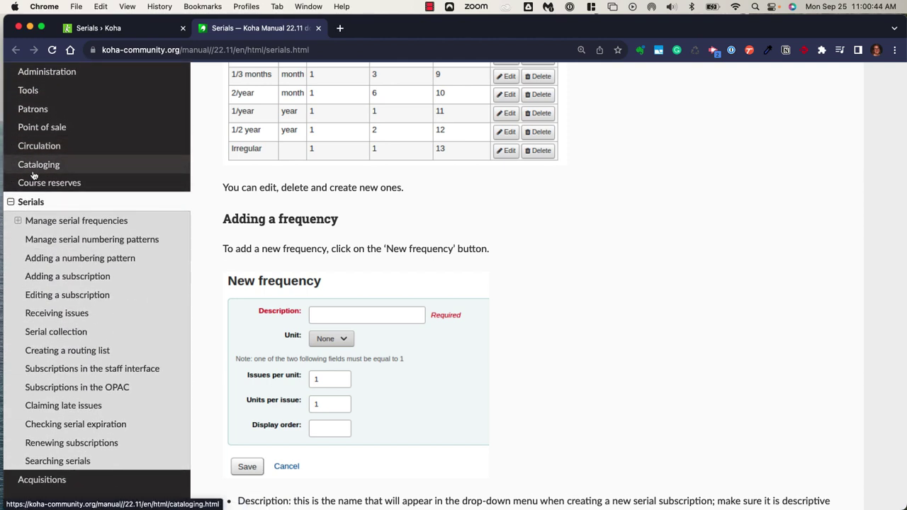
- Collapse Serials in the manual contents, open Course reserves, and return to the Koha Serials tab
{"action": "left_click", "coordinate": [11, 204]}
{"action": "left_click", "coordinate": [35, 183]}
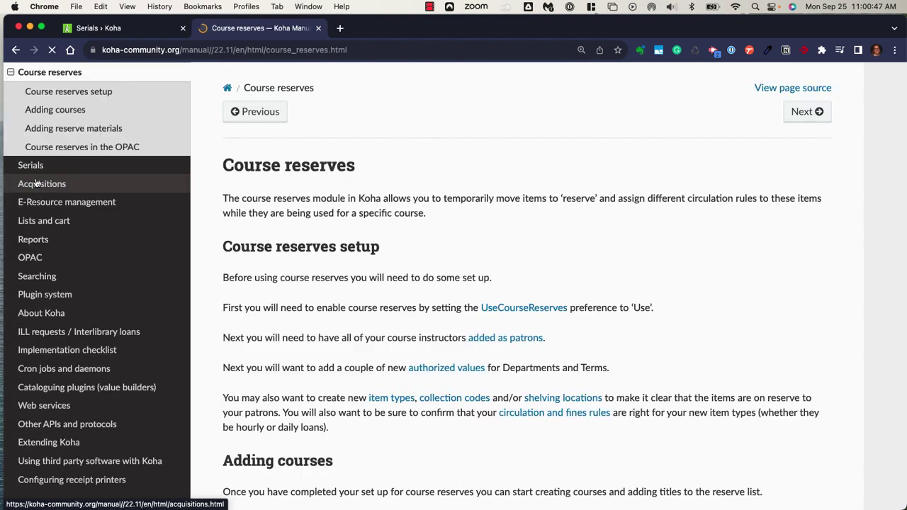
{"action": "left_click", "coordinate": [135, 34]}
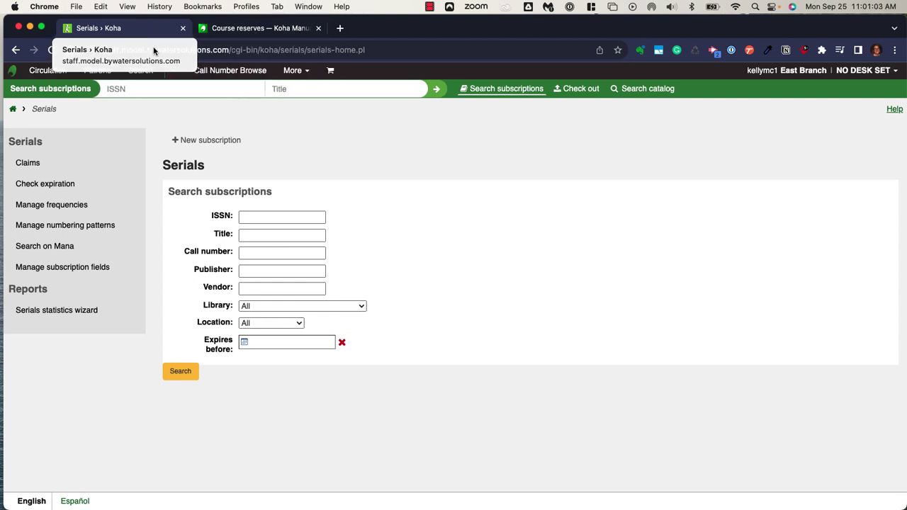
- Open the staff home page in a new tab from More, and return this tab to home
{"action": "right_click", "coordinate": [304, 70]}
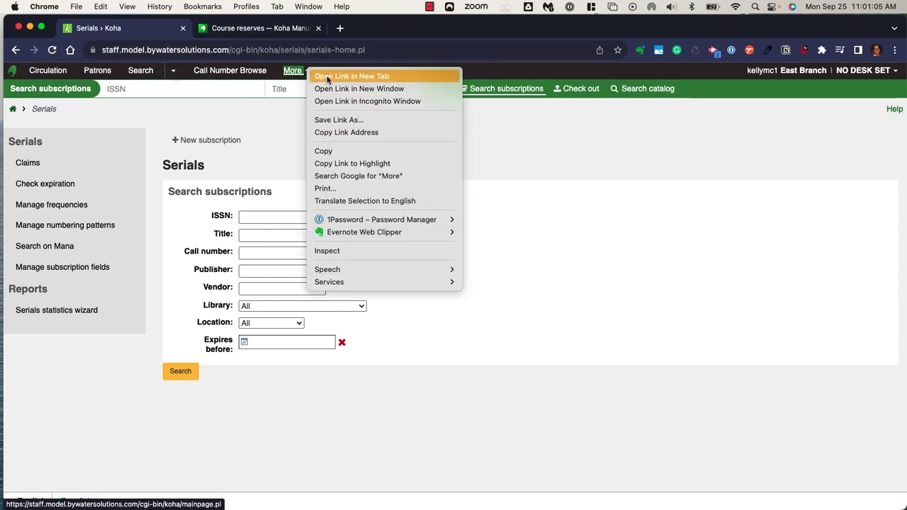
{"action": "left_click", "coordinate": [327, 76]}
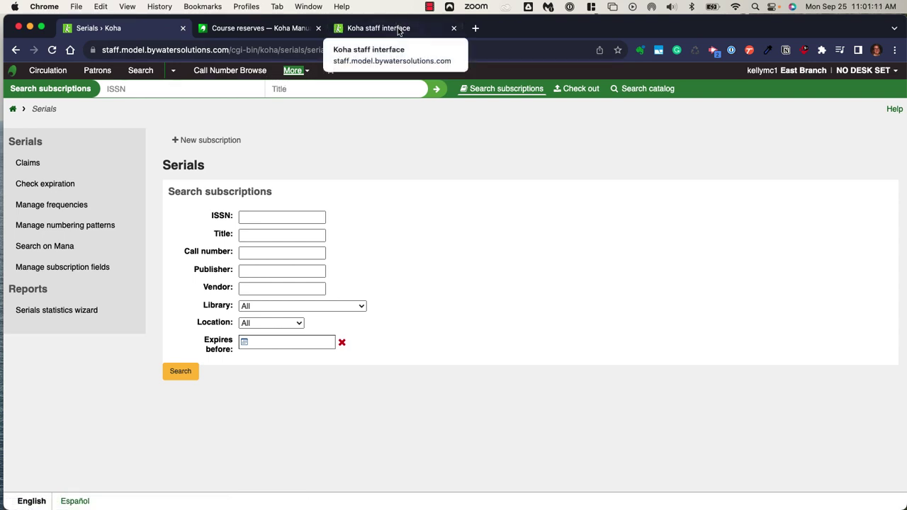
{"action": "left_click", "coordinate": [13, 110]}
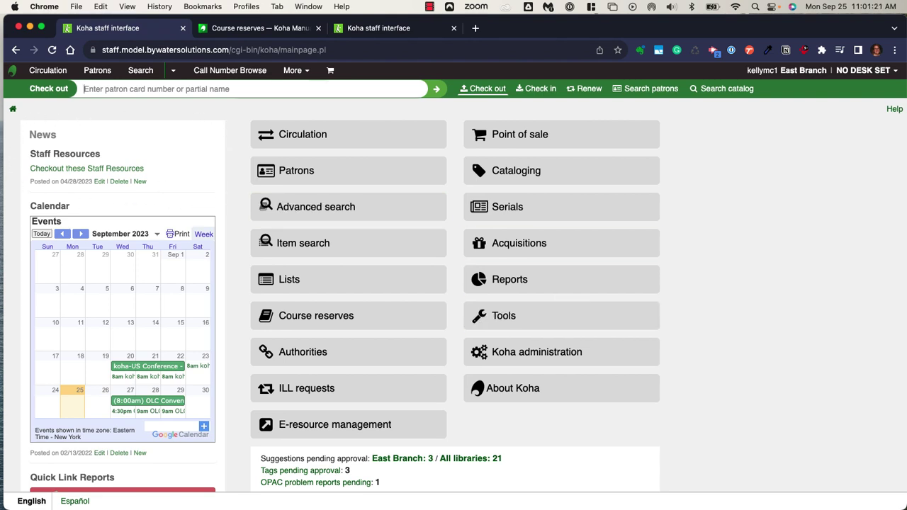
{"action": "left_click", "coordinate": [82, 170]}
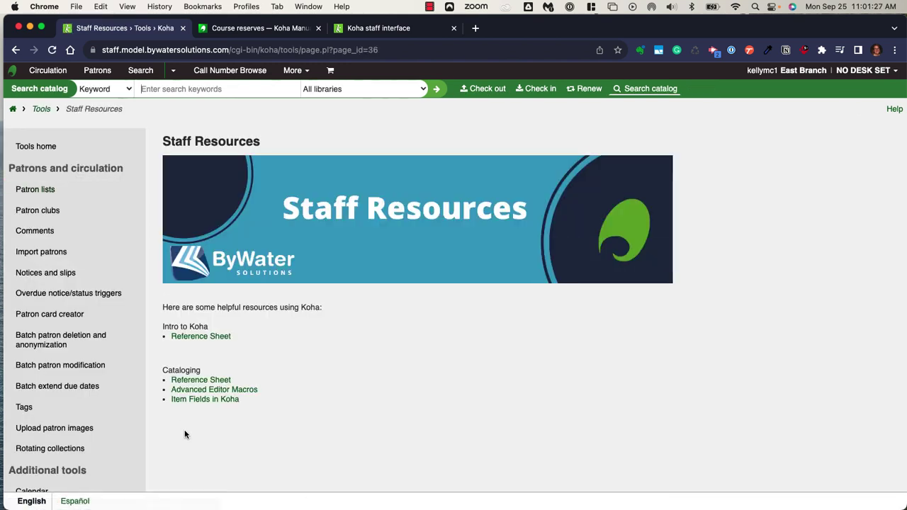
{"action": "left_click", "coordinate": [13, 108]}
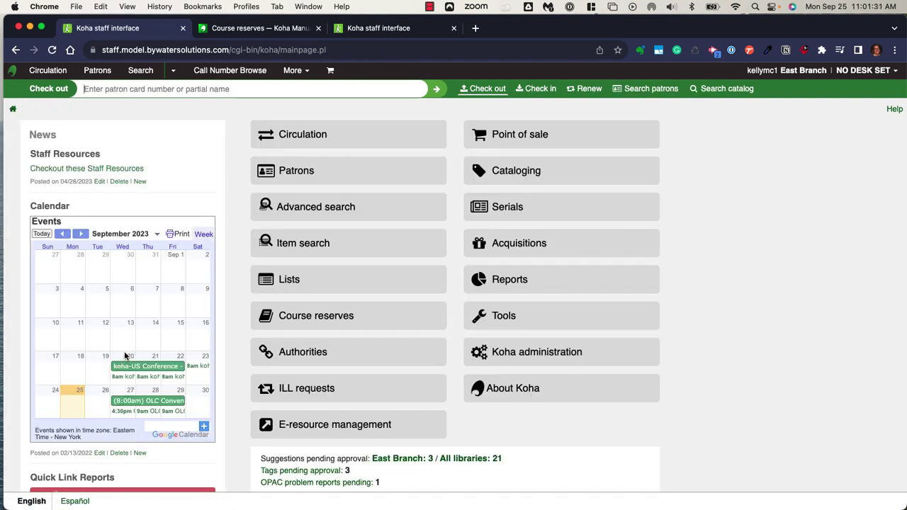
{"action": "scroll", "coordinate": [131, 348], "scroll_direction": "down", "scroll_amount": 4}
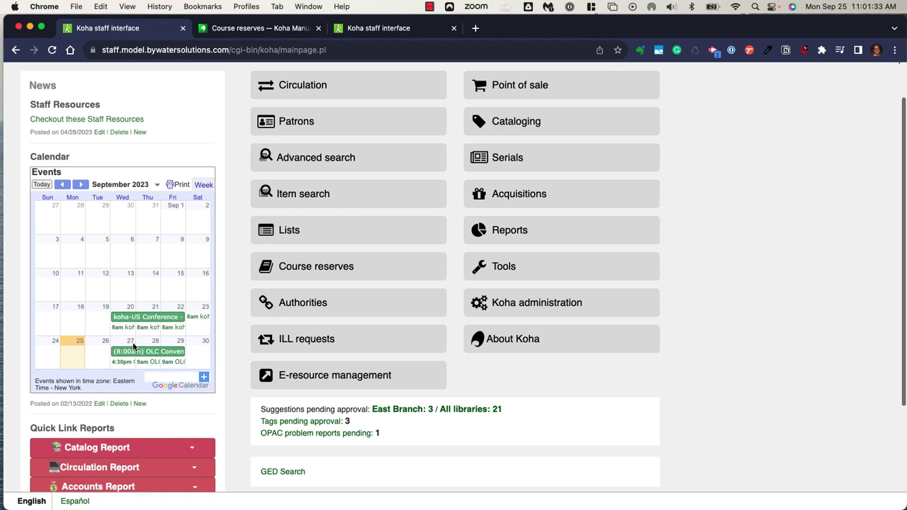
{"action": "scroll", "coordinate": [133, 347], "scroll_direction": "down", "scroll_amount": 1}
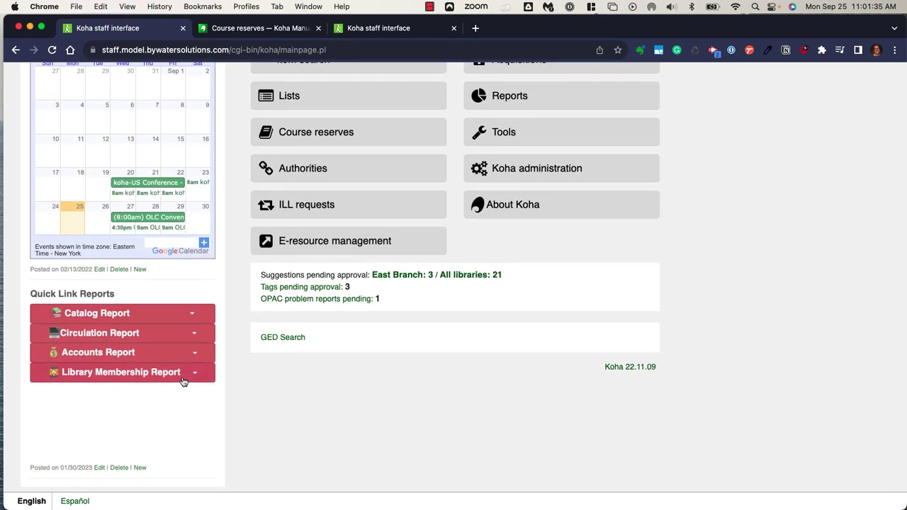
{"action": "left_click", "coordinate": [192, 313]}
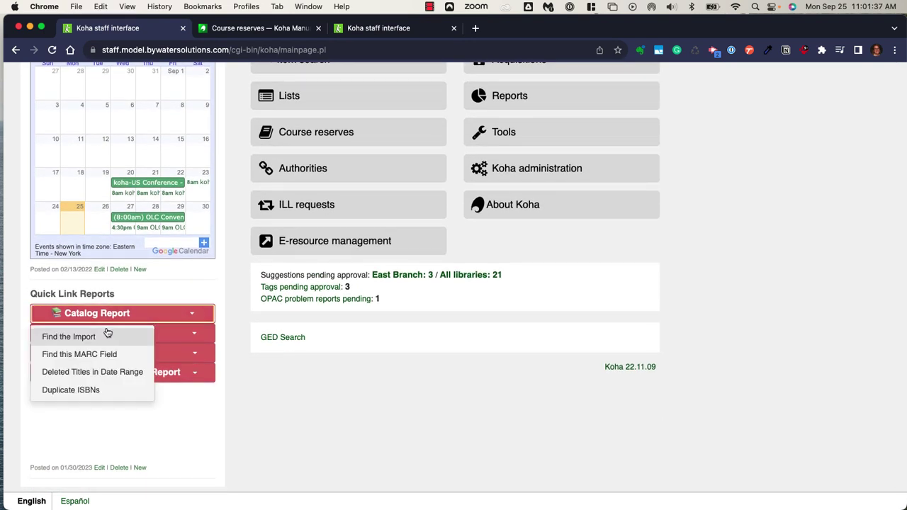
{"action": "left_click", "coordinate": [308, 401]}
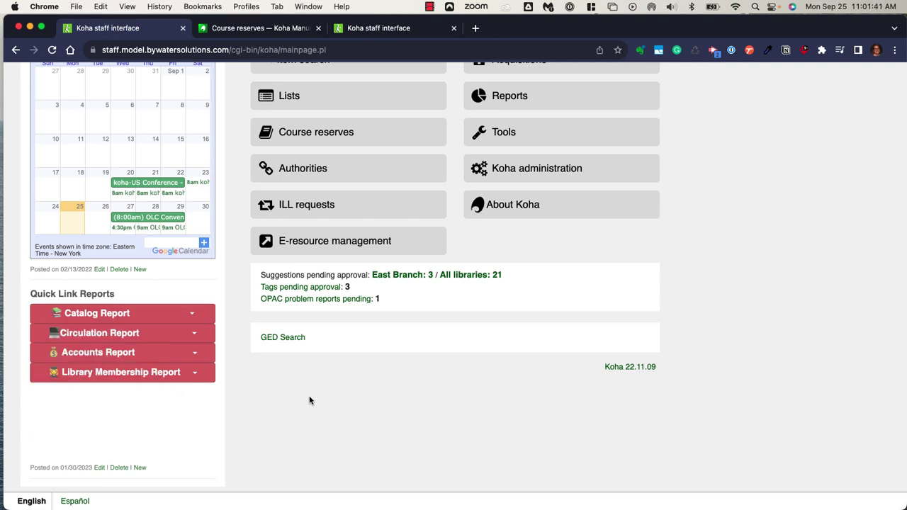
{"action": "scroll", "coordinate": [309, 400], "scroll_direction": "up", "scroll_amount": 1}
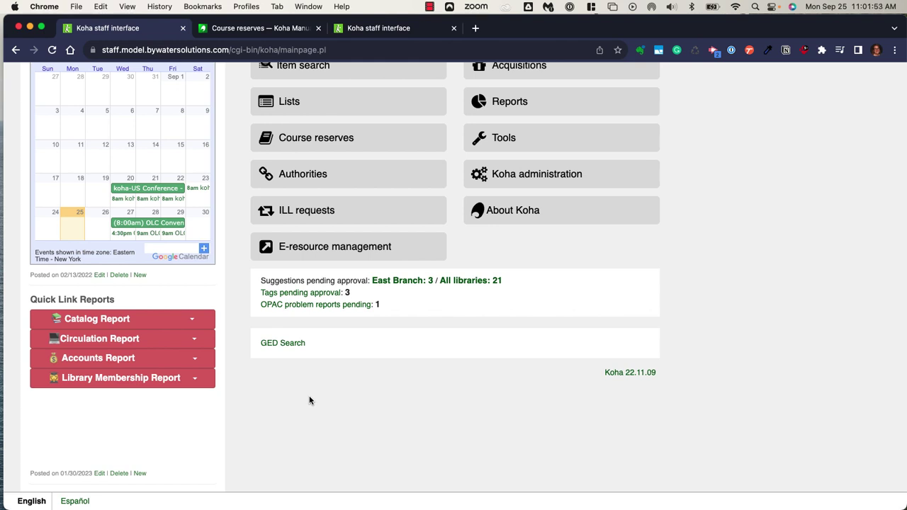
{"action": "scroll", "coordinate": [309, 400], "scroll_direction": "up", "scroll_amount": 3}
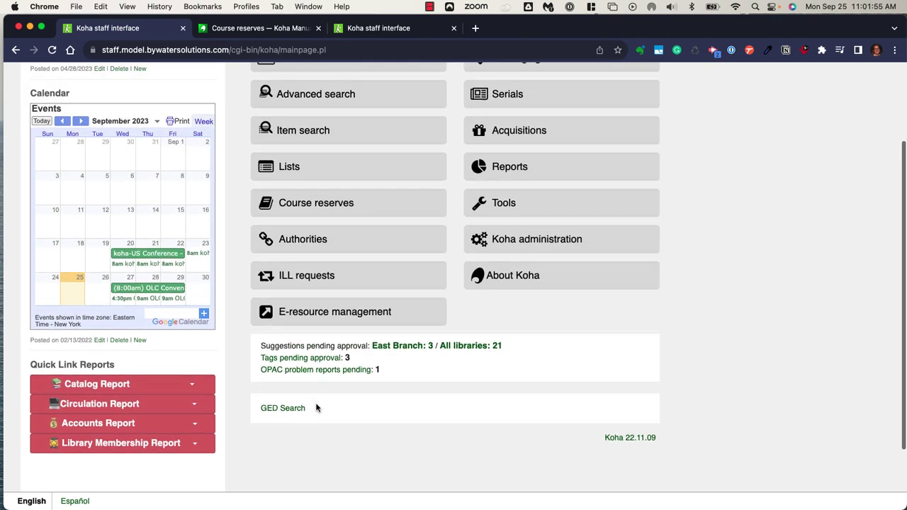
{"action": "scroll", "coordinate": [316, 407], "scroll_direction": "up", "scroll_amount": 1}
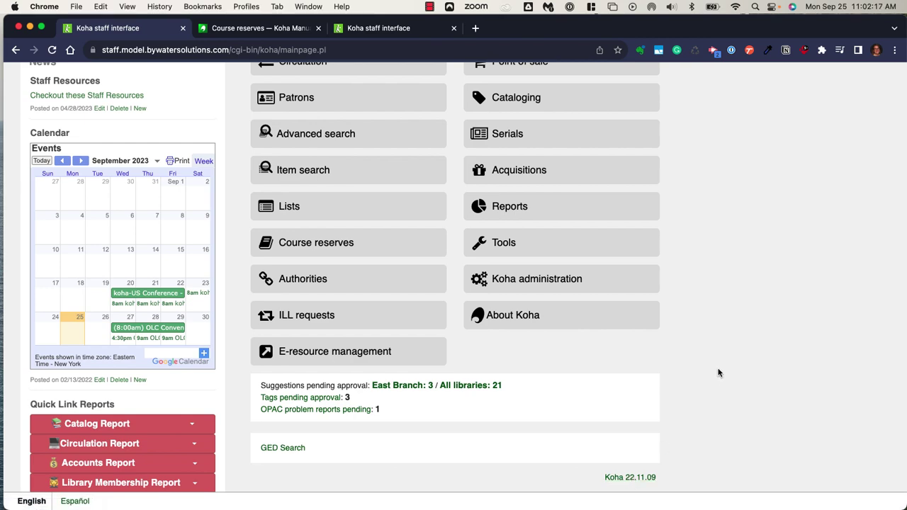
{"action": "scroll", "coordinate": [717, 373], "scroll_direction": "up", "scroll_amount": 2}
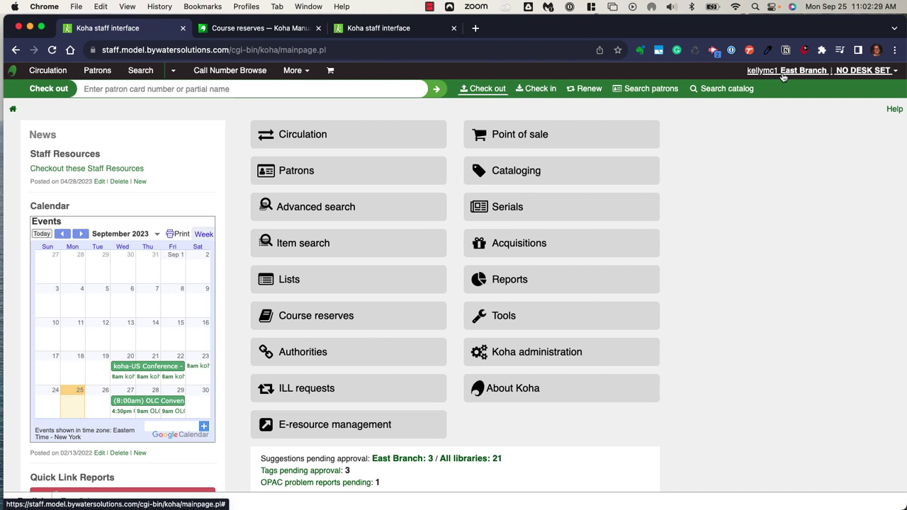
{"action": "left_click", "coordinate": [728, 88]}
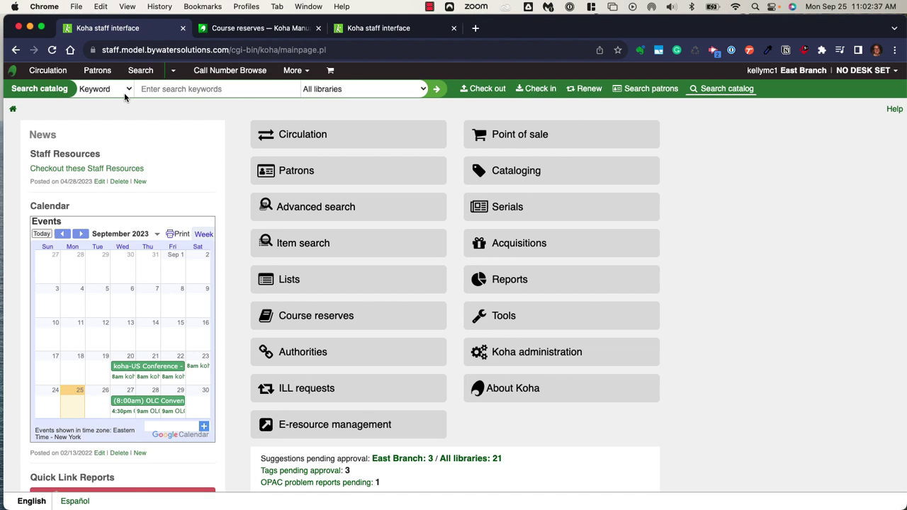
{"action": "left_click", "coordinate": [126, 93]}
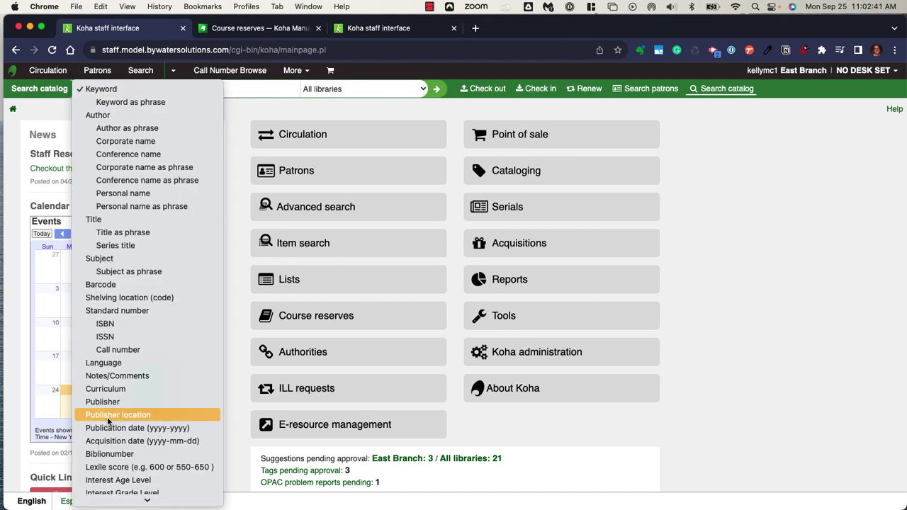
{"action": "left_click", "coordinate": [257, 107]}
{"action": "left_click", "coordinate": [360, 89]}
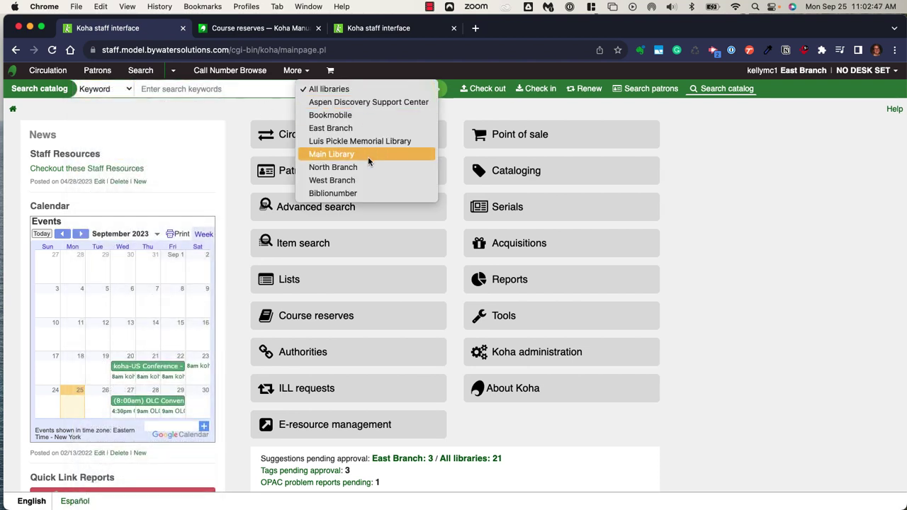
{"action": "left_click", "coordinate": [515, 109]}
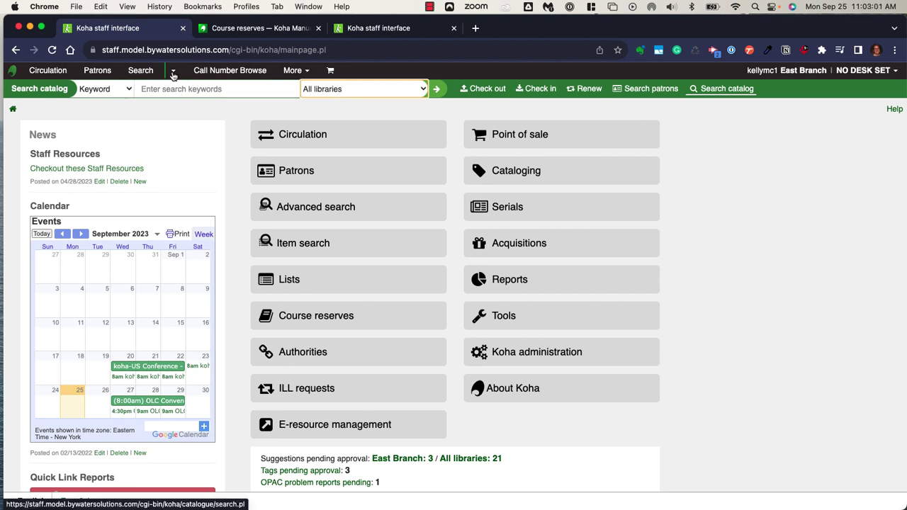
- Open Advanced search and browse its index and and/or/not operator dropdowns, leaving them unchanged
{"action": "left_click", "coordinate": [173, 75]}
{"action": "left_click", "coordinate": [128, 90]}
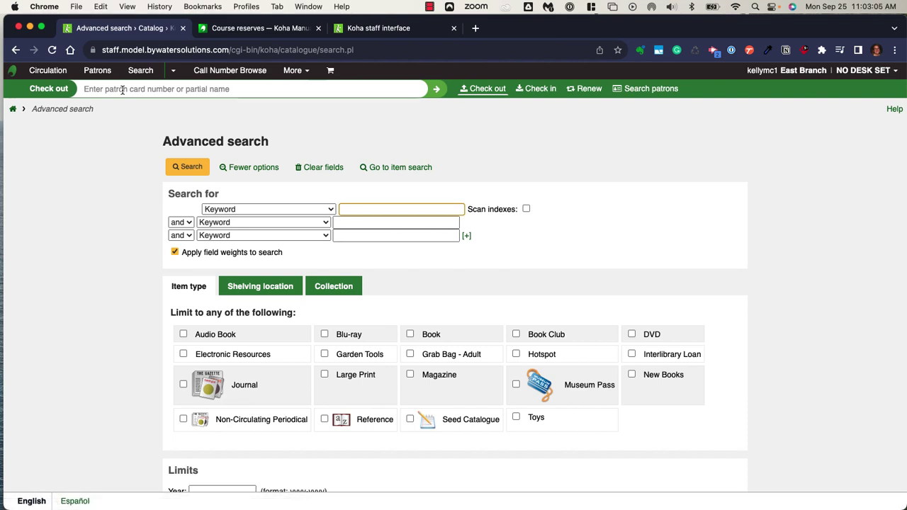
{"action": "left_click", "coordinate": [259, 212]}
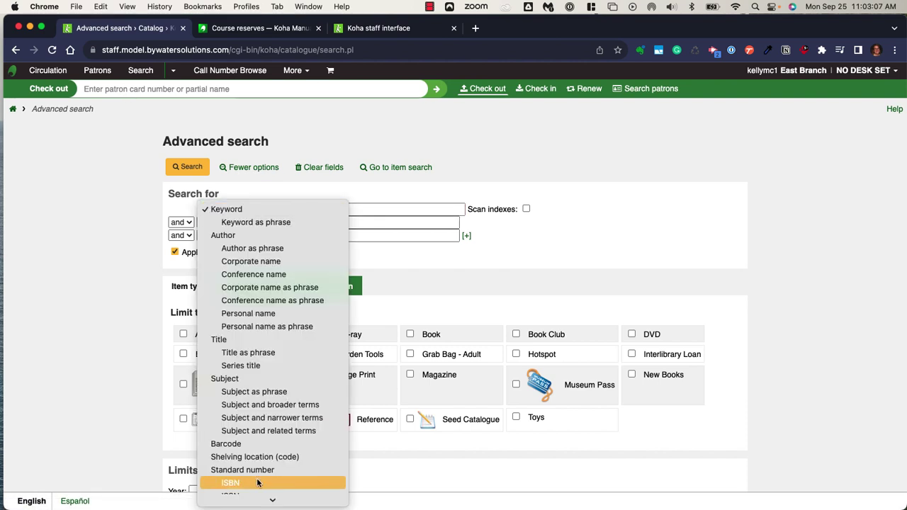
{"action": "left_click", "coordinate": [116, 231]}
{"action": "left_click", "coordinate": [180, 222]}
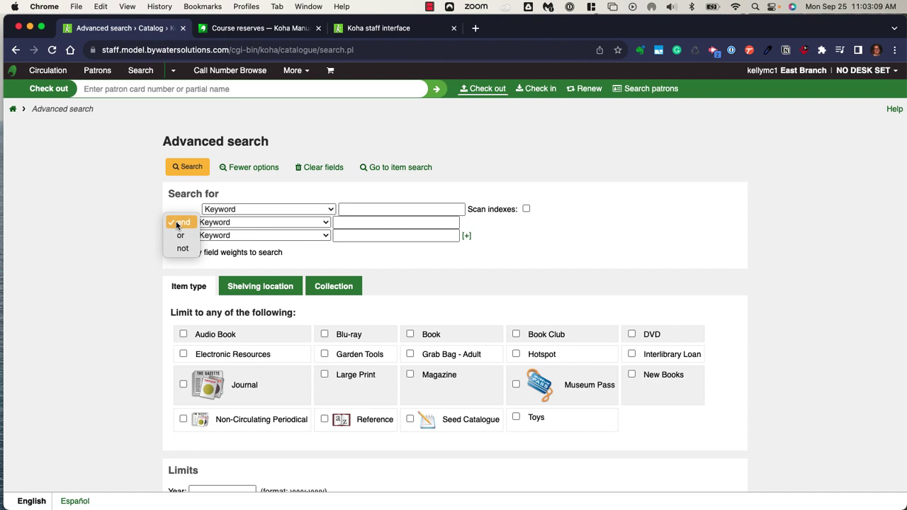
{"action": "left_click", "coordinate": [251, 223]}
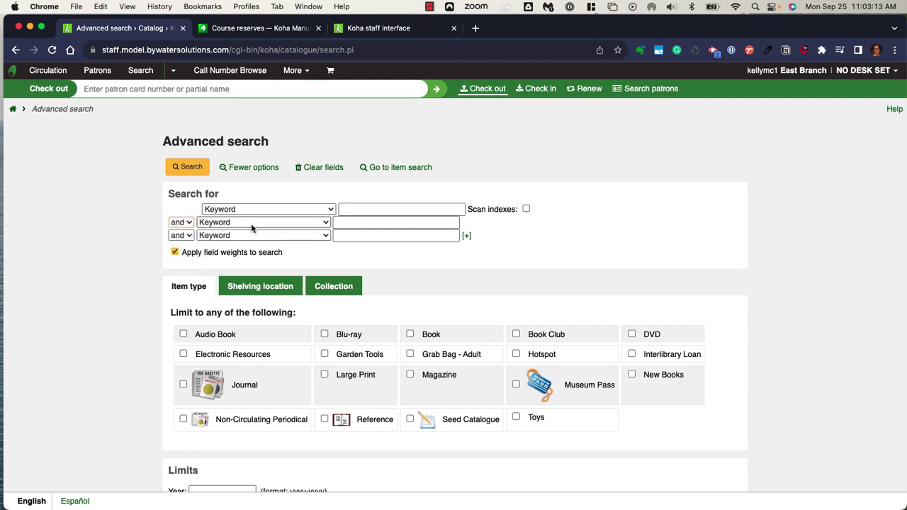
- Review the Shelving location, Collection and Item type limits, ending on Item type
{"action": "scroll", "coordinate": [87, 342], "scroll_direction": "down", "scroll_amount": 2}
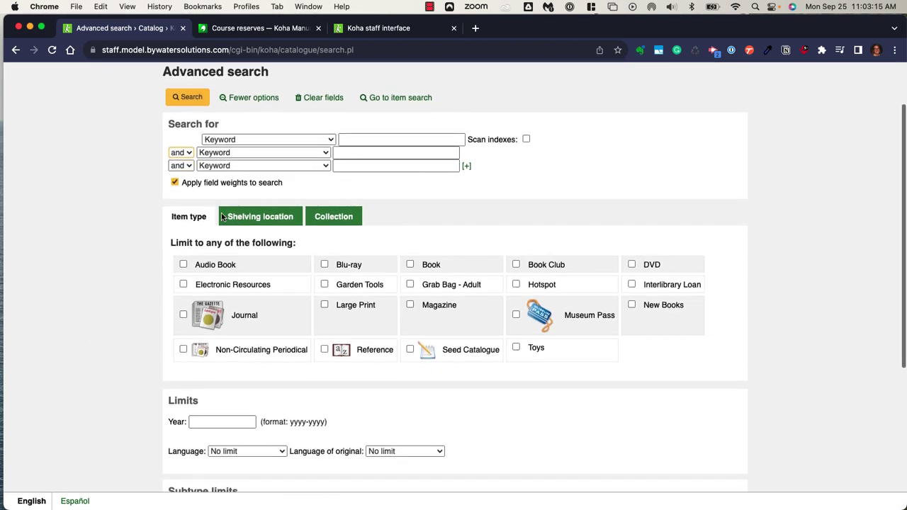
{"action": "left_click", "coordinate": [260, 217]}
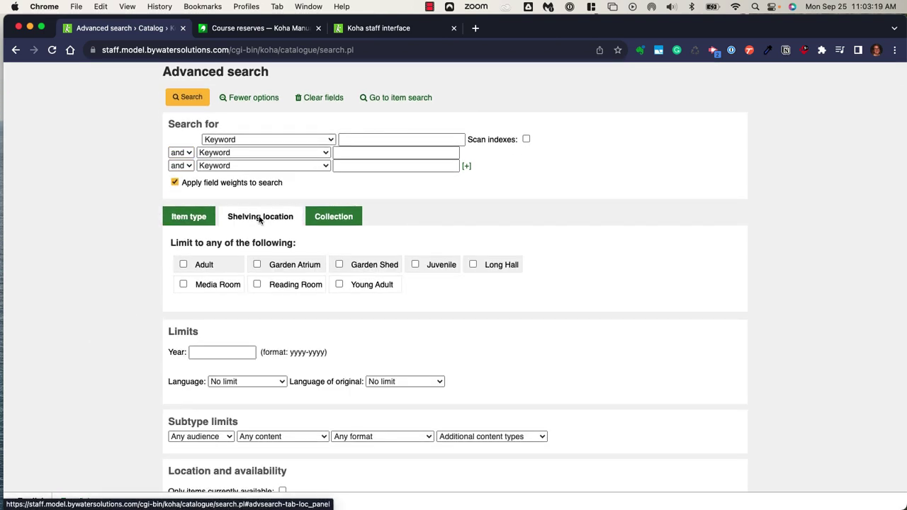
{"action": "left_click", "coordinate": [337, 219]}
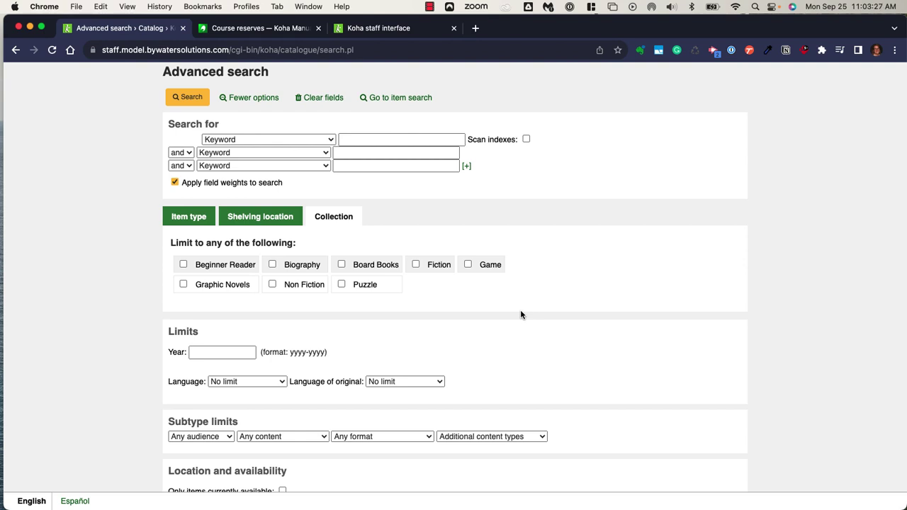
{"action": "left_click", "coordinate": [187, 218]}
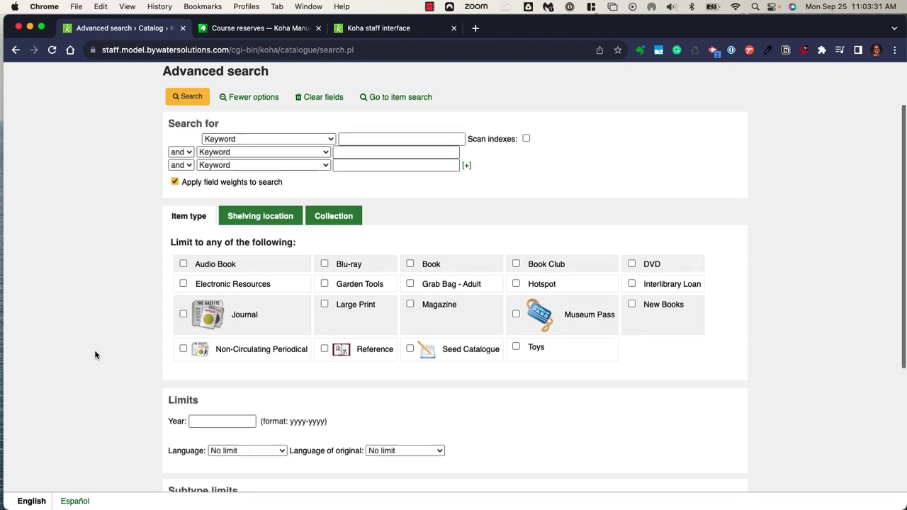
{"action": "scroll", "coordinate": [95, 349], "scroll_direction": "down", "scroll_amount": 5}
{"action": "scroll", "coordinate": [110, 300], "scroll_direction": "down", "scroll_amount": 1}
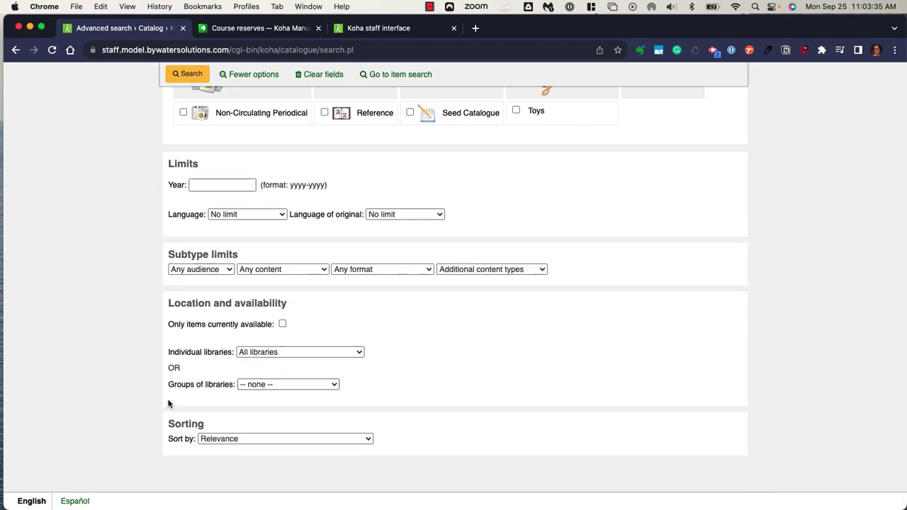
{"action": "scroll", "coordinate": [165, 391], "scroll_direction": "up", "scroll_amount": 8}
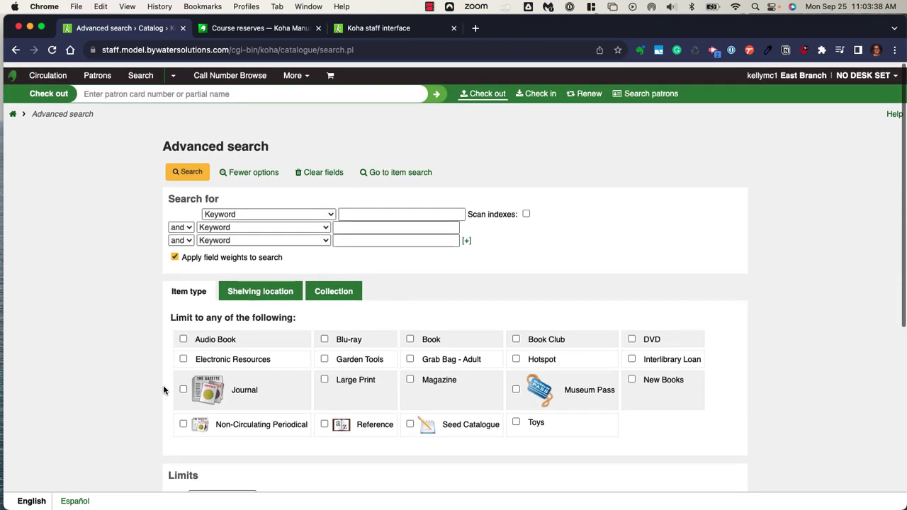
- Open Item search, scroll through its filters, and view the searchable fields, keeping Barcode
{"action": "left_click", "coordinate": [173, 70]}
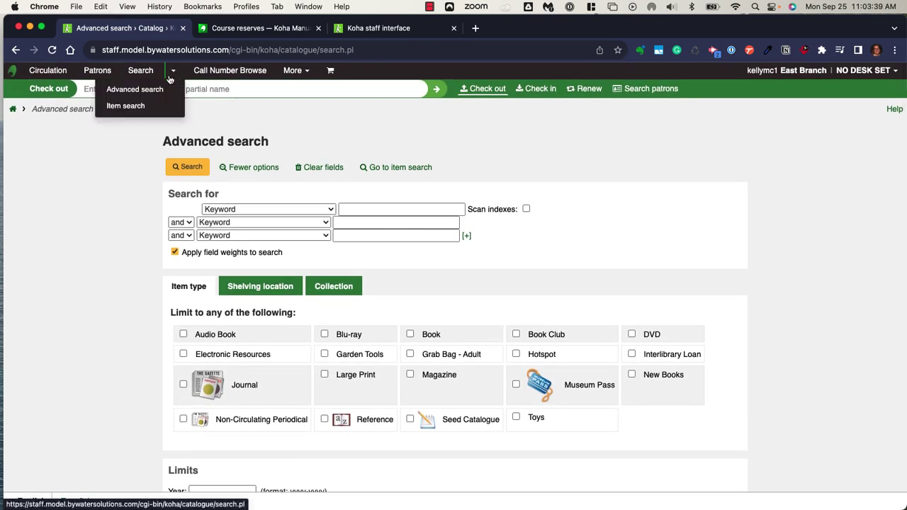
{"action": "left_click", "coordinate": [135, 106]}
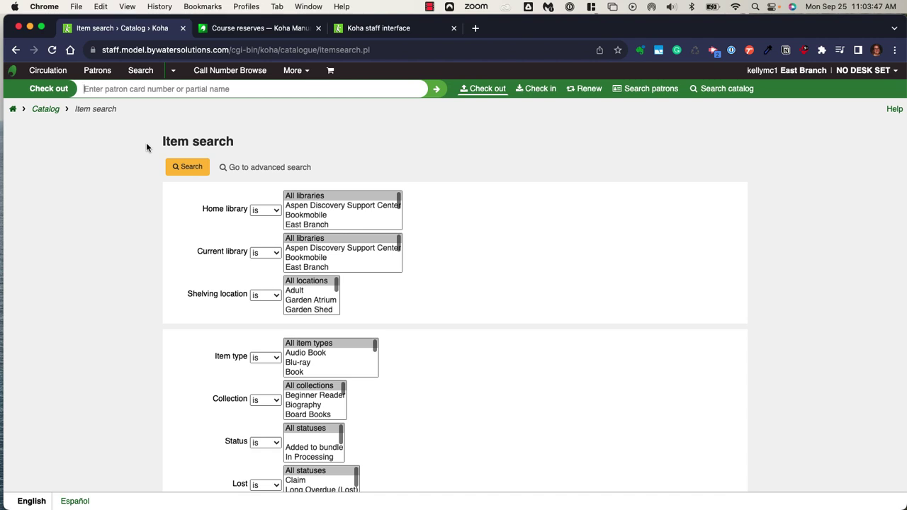
{"action": "scroll", "coordinate": [158, 290], "scroll_direction": "down", "scroll_amount": 4}
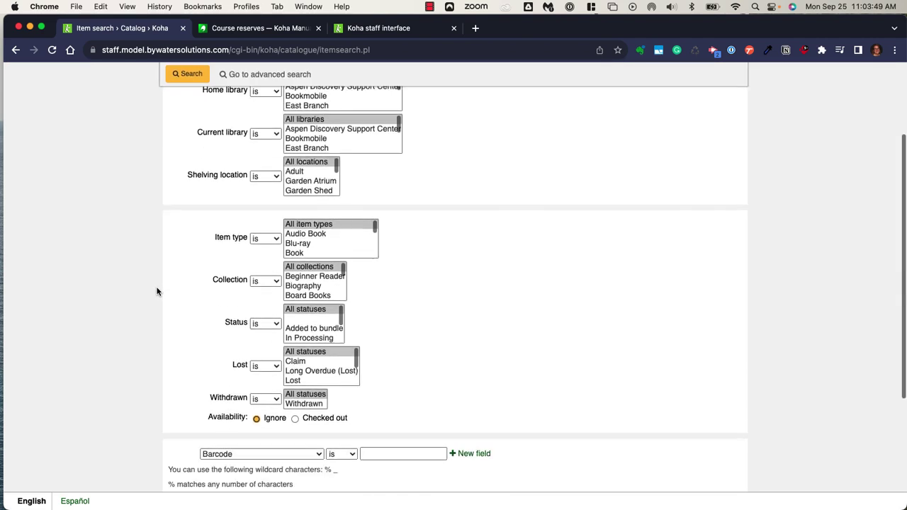
{"action": "scroll", "coordinate": [158, 291], "scroll_direction": "down", "scroll_amount": 2}
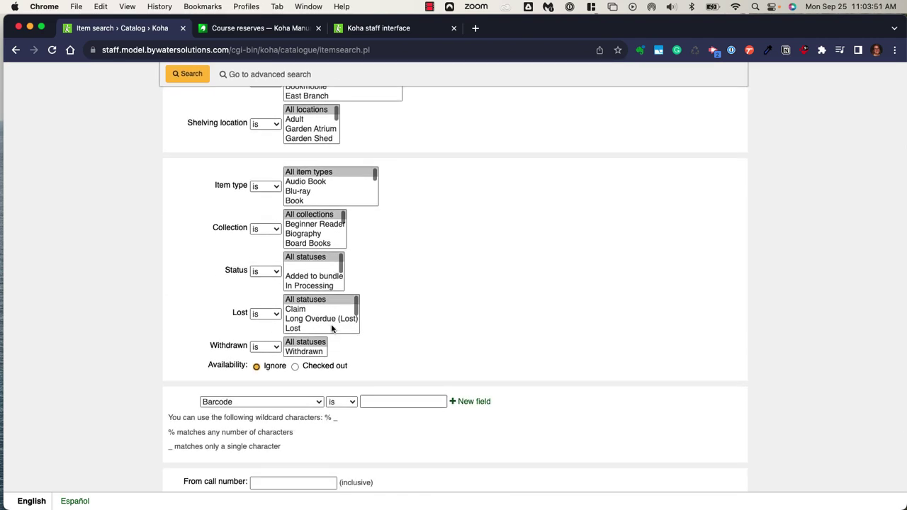
{"action": "scroll", "coordinate": [297, 355], "scroll_direction": "down", "scroll_amount": 2}
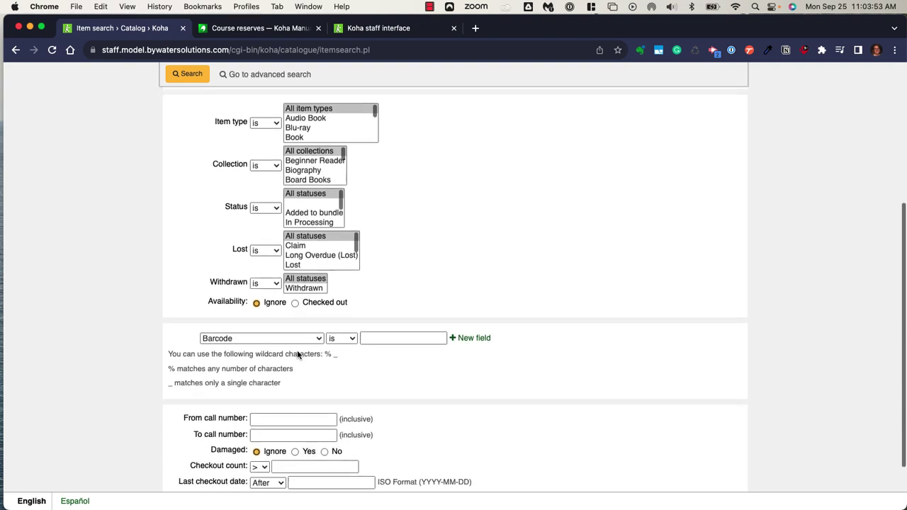
{"action": "scroll", "coordinate": [298, 354], "scroll_direction": "down", "scroll_amount": 2}
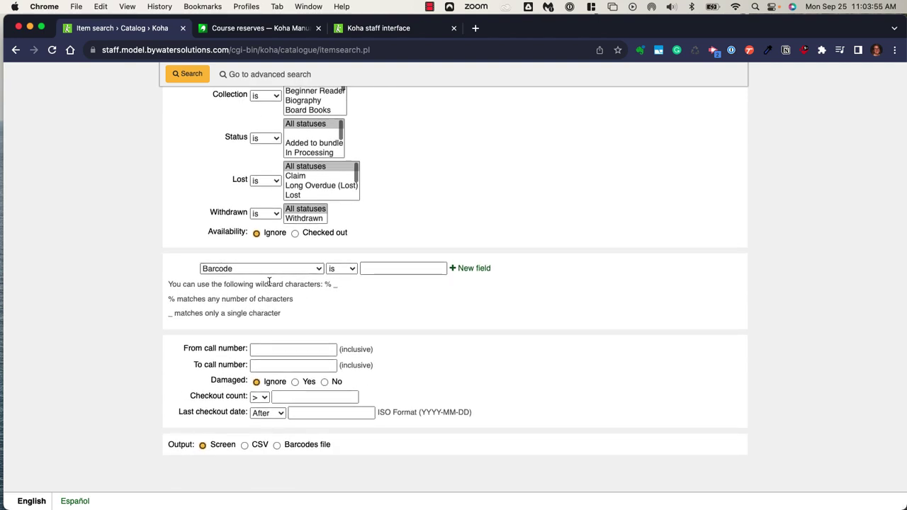
{"action": "left_click", "coordinate": [257, 268]}
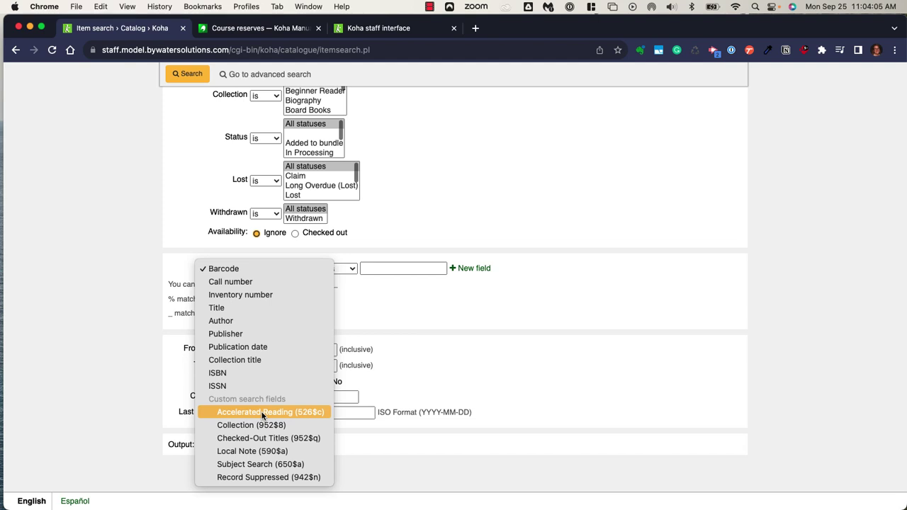
{"action": "left_click", "coordinate": [454, 314]}
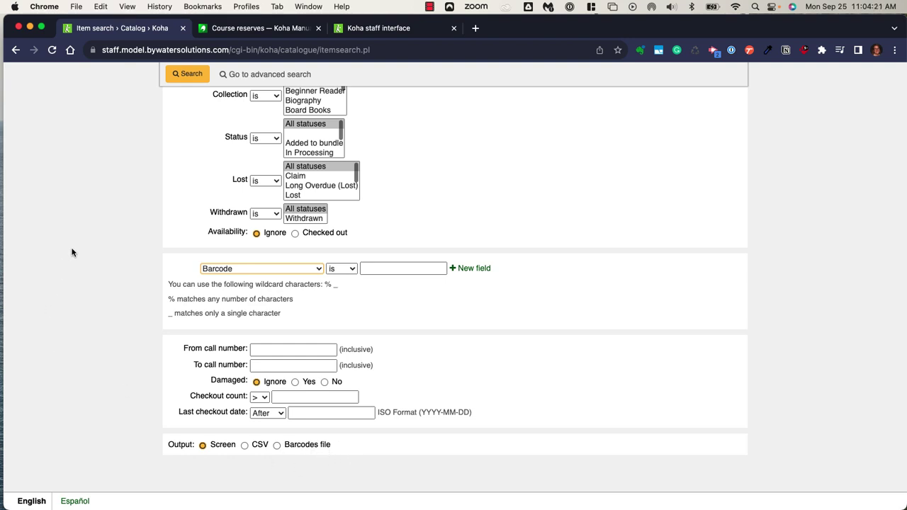
{"action": "scroll", "coordinate": [70, 249], "scroll_direction": "up", "scroll_amount": 10}
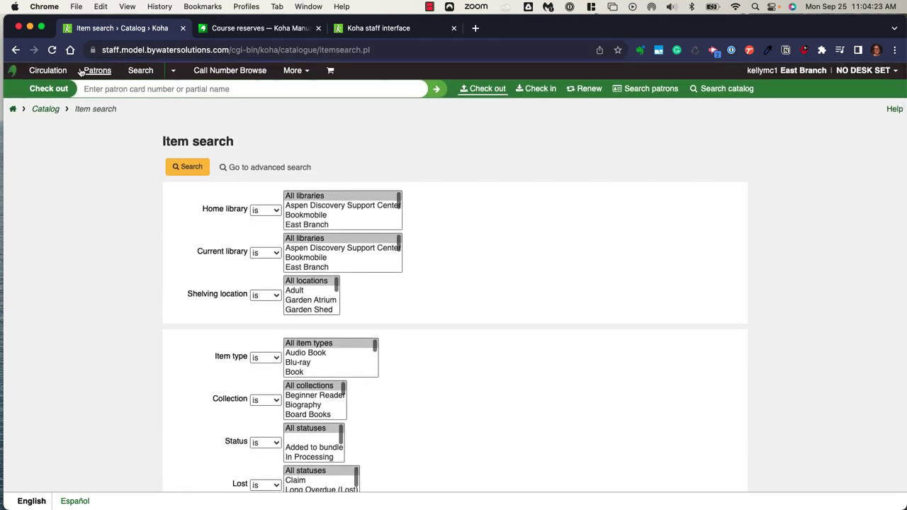
- On the Patrons page, view the search field and category lists, keeping Standard and Any, then the New patron categories
{"action": "left_click", "coordinate": [103, 72]}
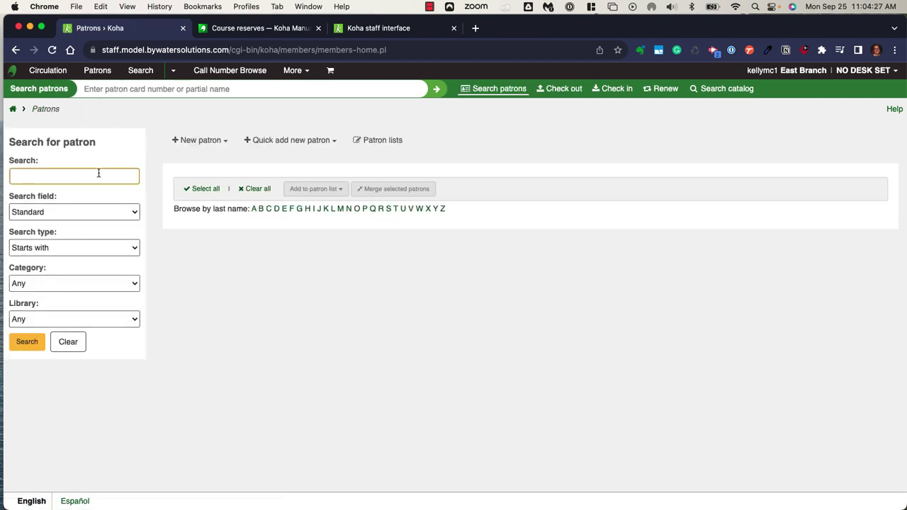
{"action": "left_click", "coordinate": [53, 211]}
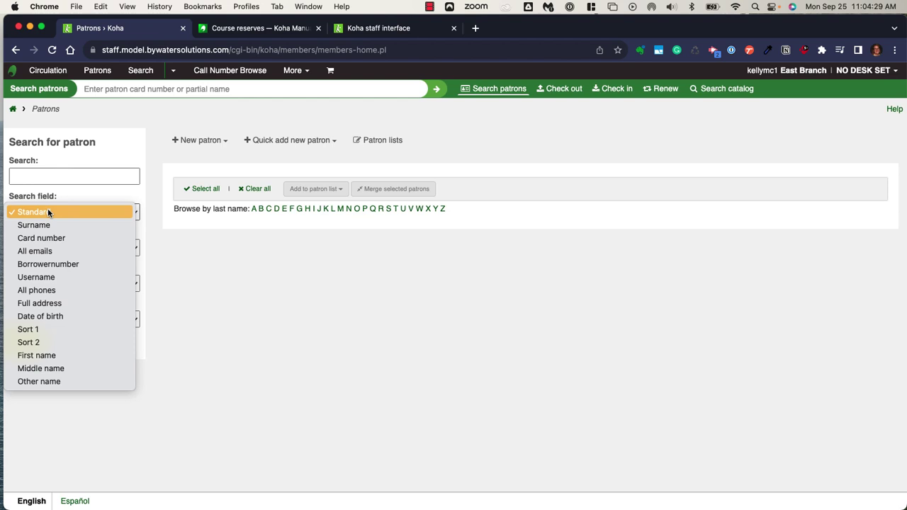
{"action": "left_click", "coordinate": [55, 179]}
{"action": "left_click", "coordinate": [55, 284]}
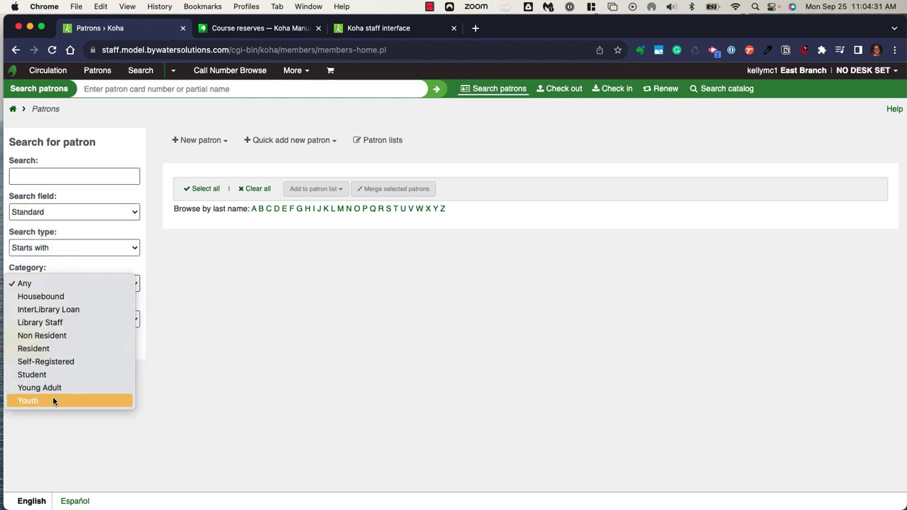
{"action": "left_click", "coordinate": [199, 276]}
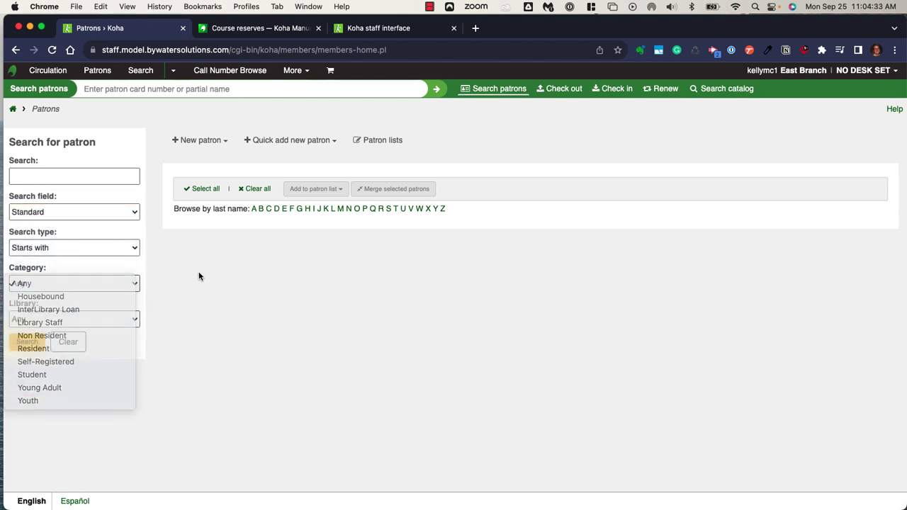
{"action": "left_click", "coordinate": [225, 146]}
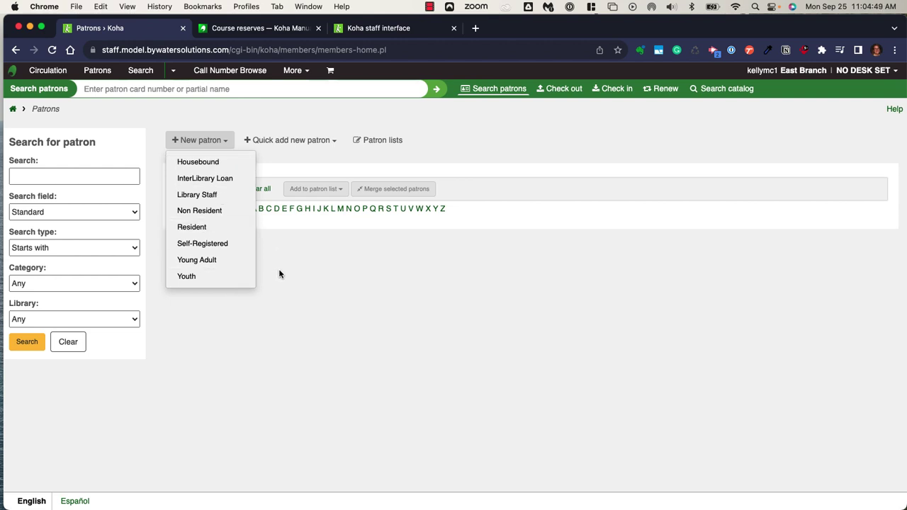
- Go to the staff home page, visit Course reserves, and come back home
{"action": "left_click", "coordinate": [13, 111]}
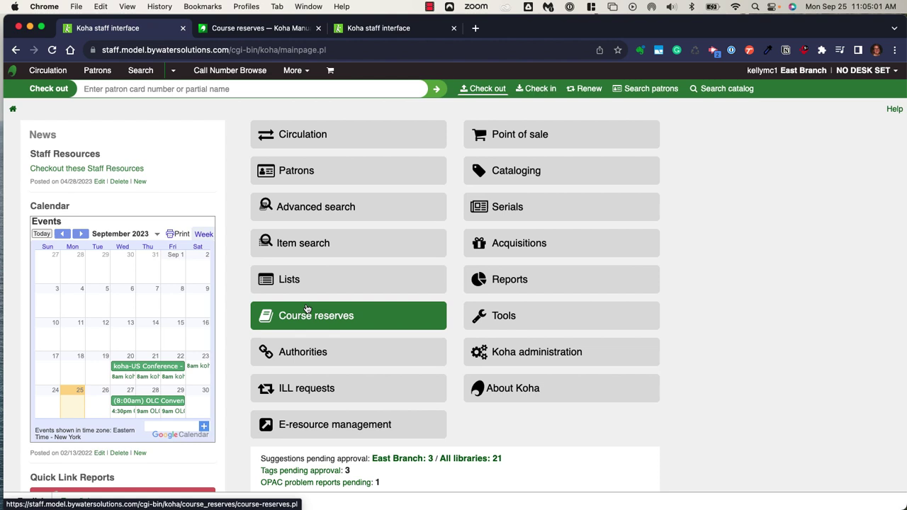
{"action": "left_click", "coordinate": [334, 322]}
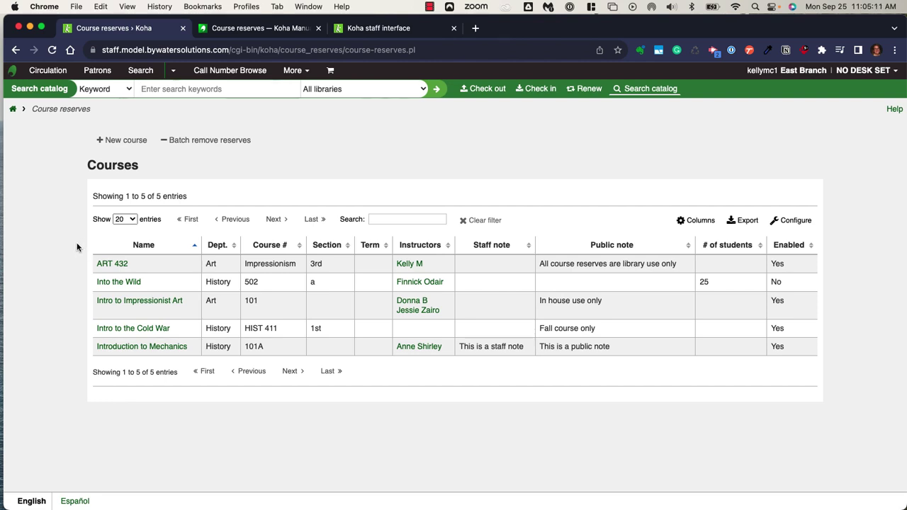
{"action": "left_click", "coordinate": [14, 51]}
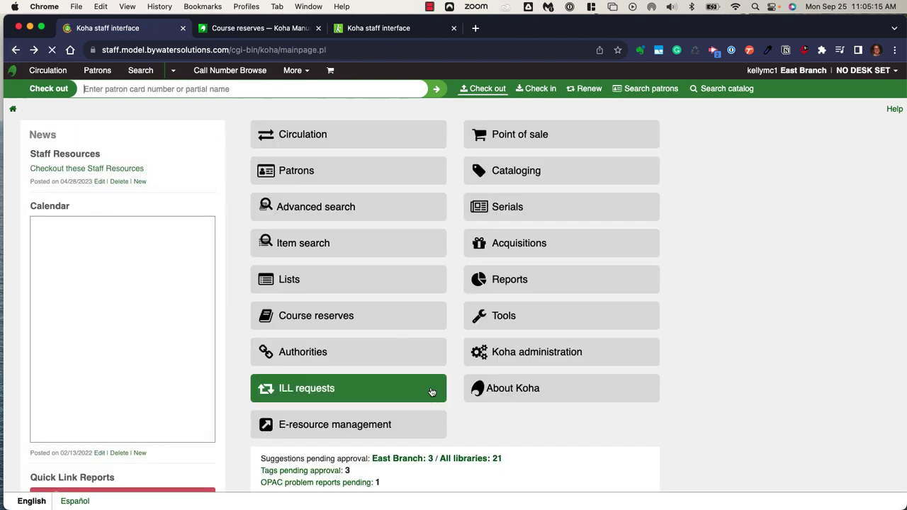
- In Authorities, switch the search to Main heading, then All headings, and return home
{"action": "left_click", "coordinate": [335, 357]}
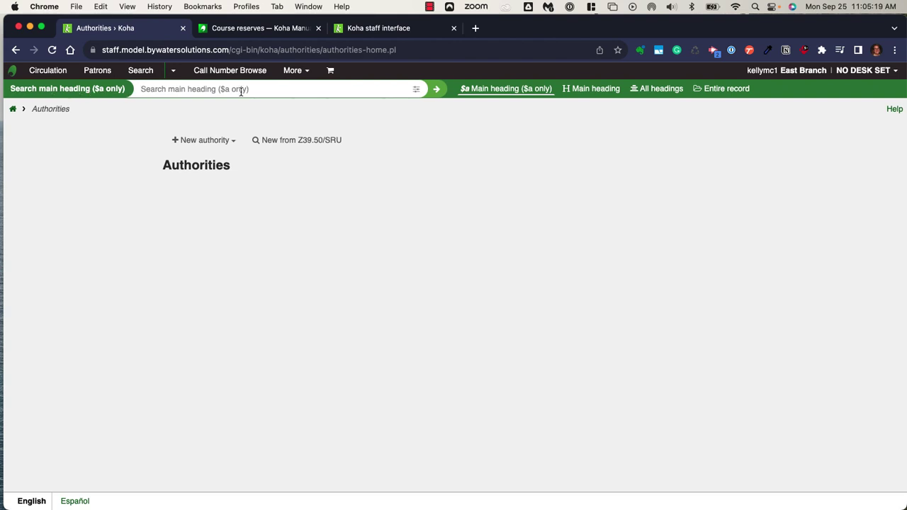
{"action": "left_click", "coordinate": [595, 89]}
{"action": "left_click", "coordinate": [659, 90]}
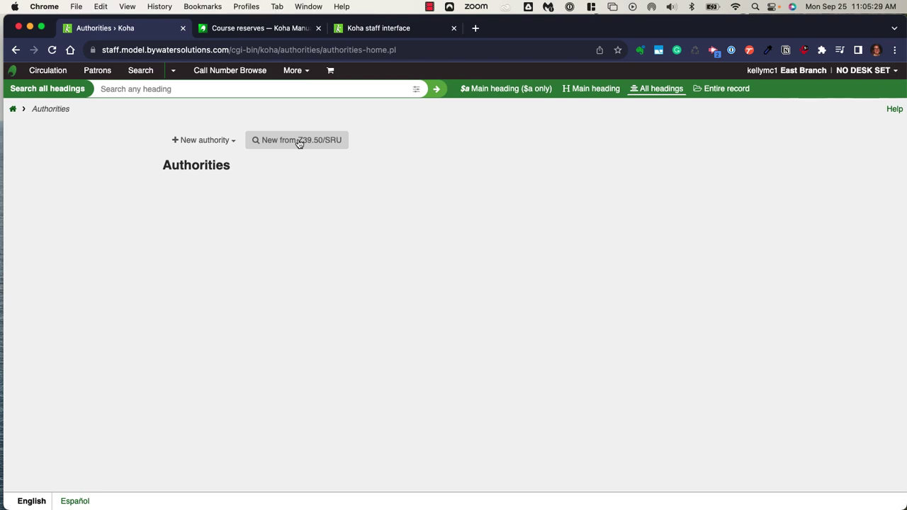
{"action": "left_click", "coordinate": [13, 109]}
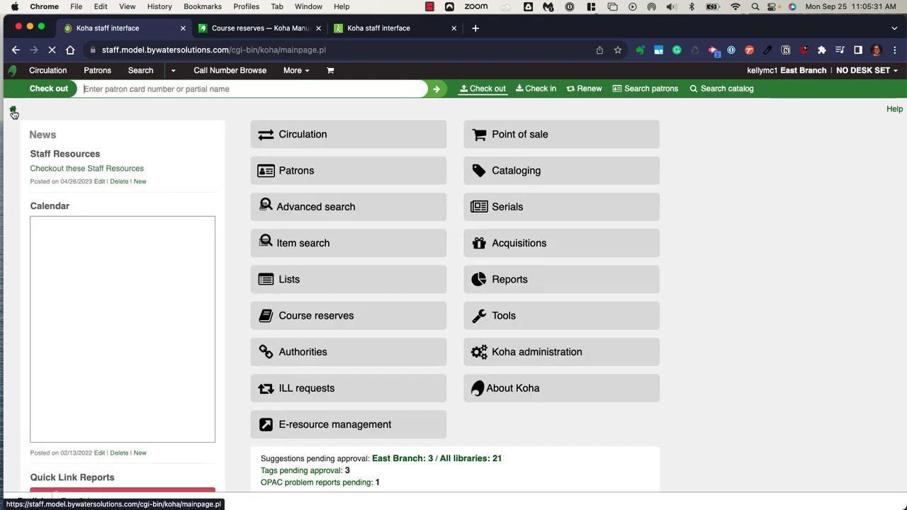
- In Cataloging, start a new record using the default framework
{"action": "left_click", "coordinate": [523, 178]}
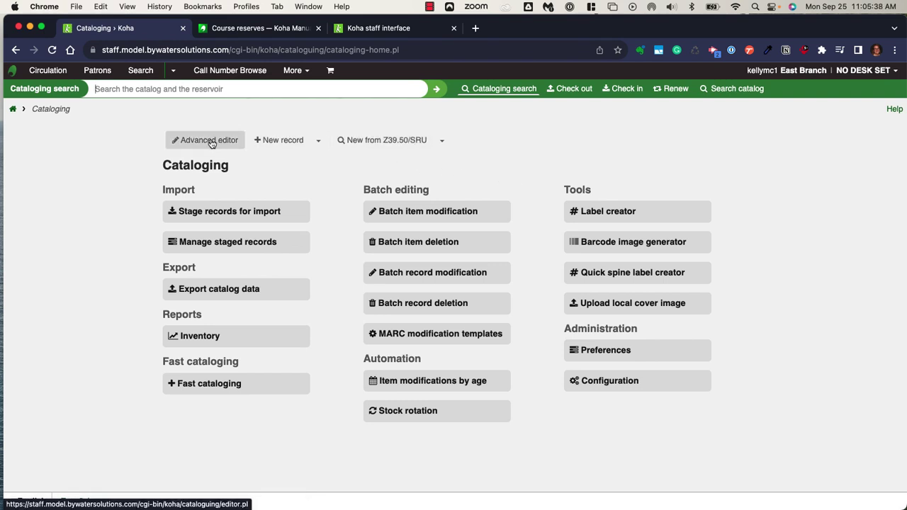
{"action": "left_click", "coordinate": [318, 140]}
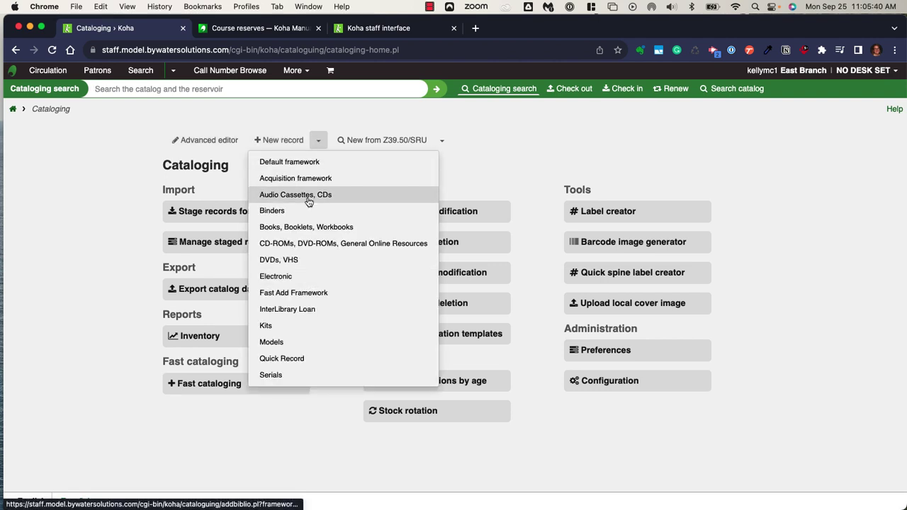
{"action": "left_click", "coordinate": [267, 140]}
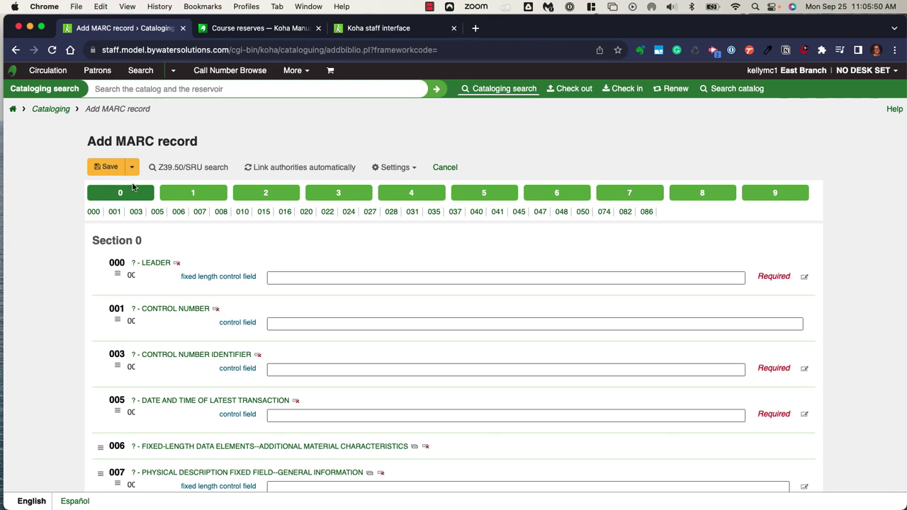
- Browse MARC sections 1, 2 and 4, expanding and collapsing the 440 series subfields
{"action": "left_click", "coordinate": [209, 195]}
{"action": "left_click", "coordinate": [280, 196]}
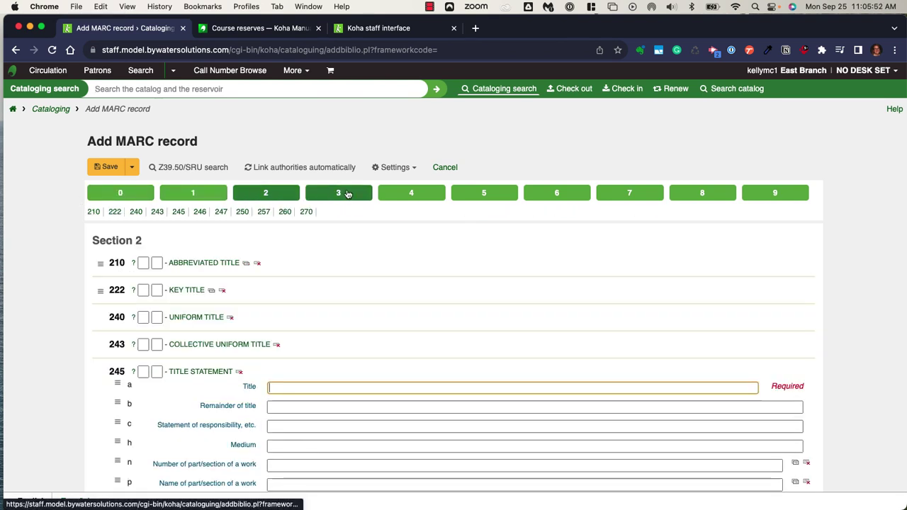
{"action": "left_click", "coordinate": [415, 193]}
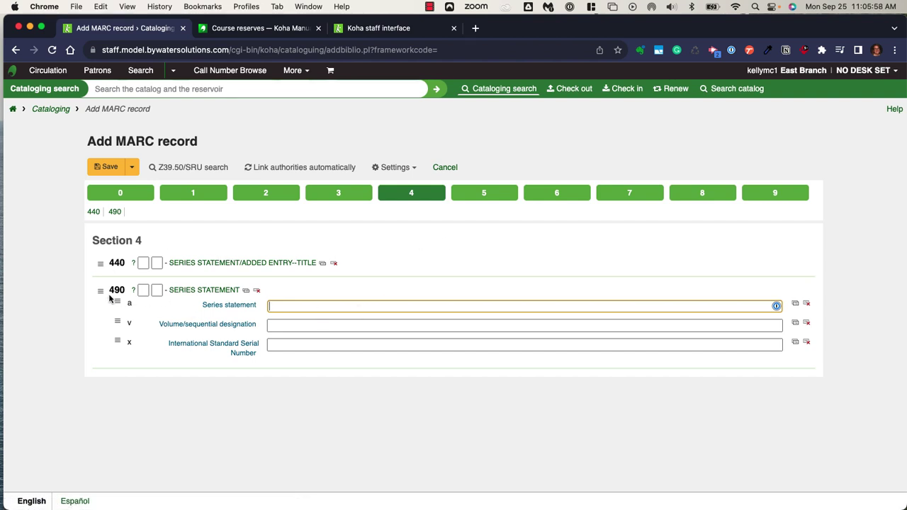
{"action": "left_click", "coordinate": [209, 265]}
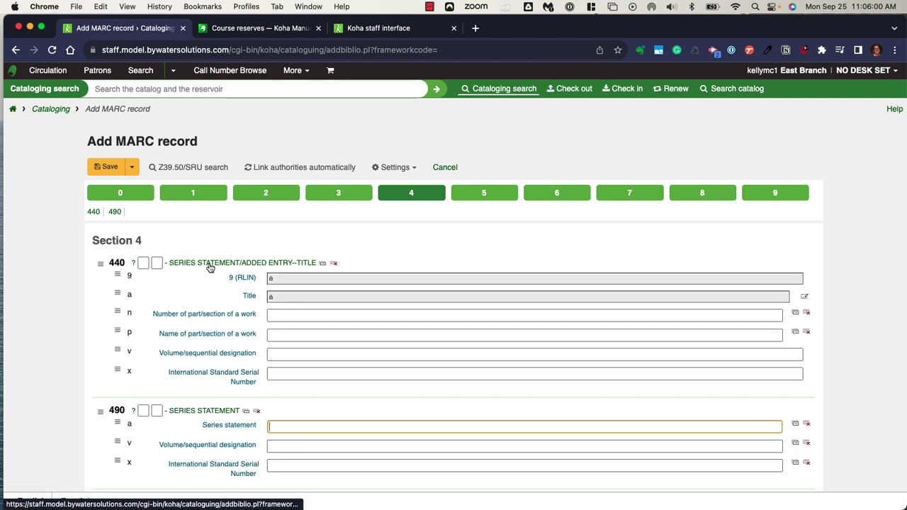
{"action": "left_click", "coordinate": [220, 264]}
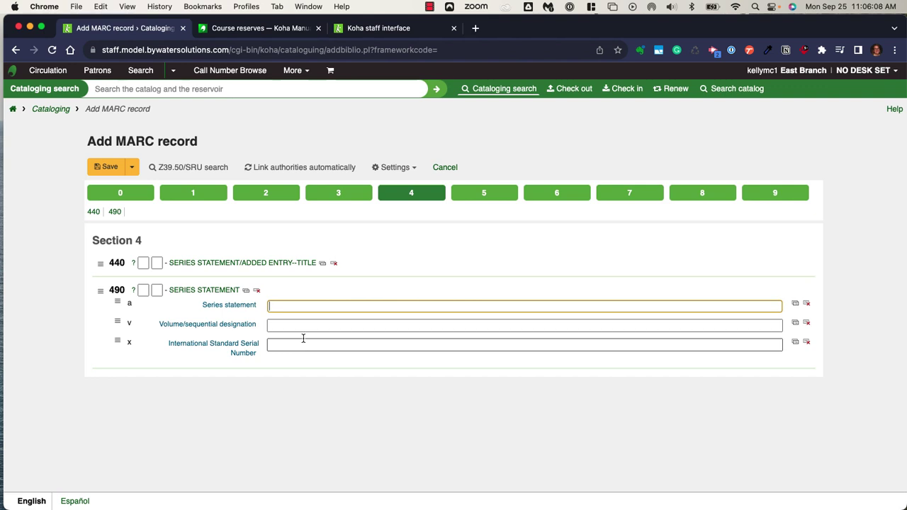
- Switch the record to the advanced editor, confirming to leave without saving
{"action": "left_click", "coordinate": [393, 170]}
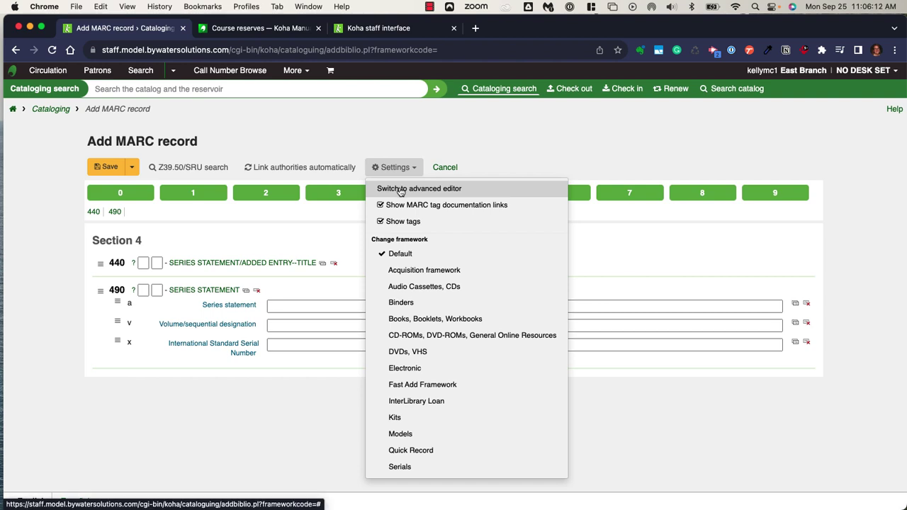
{"action": "left_click", "coordinate": [401, 189]}
{"action": "left_click", "coordinate": [551, 116]}
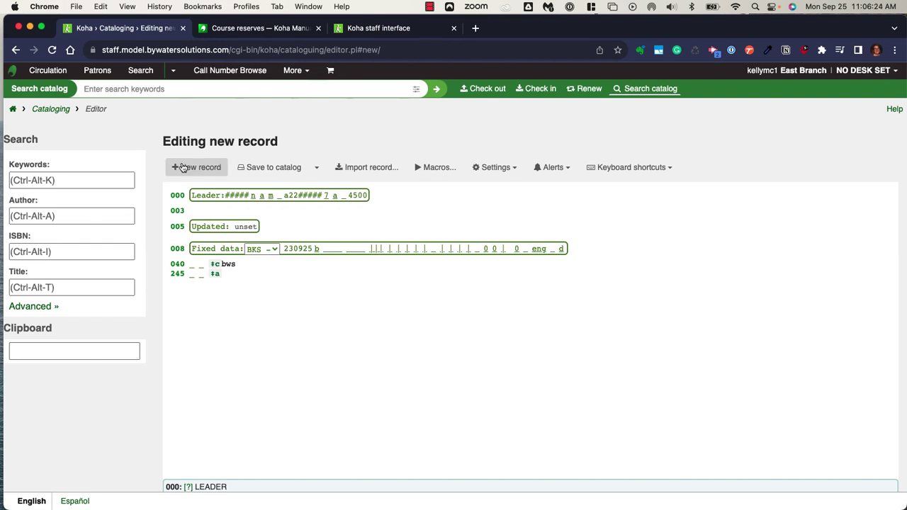
- View and close the Keyboard shortcuts list, then look through the Settings menu
{"action": "left_click", "coordinate": [634, 167]}
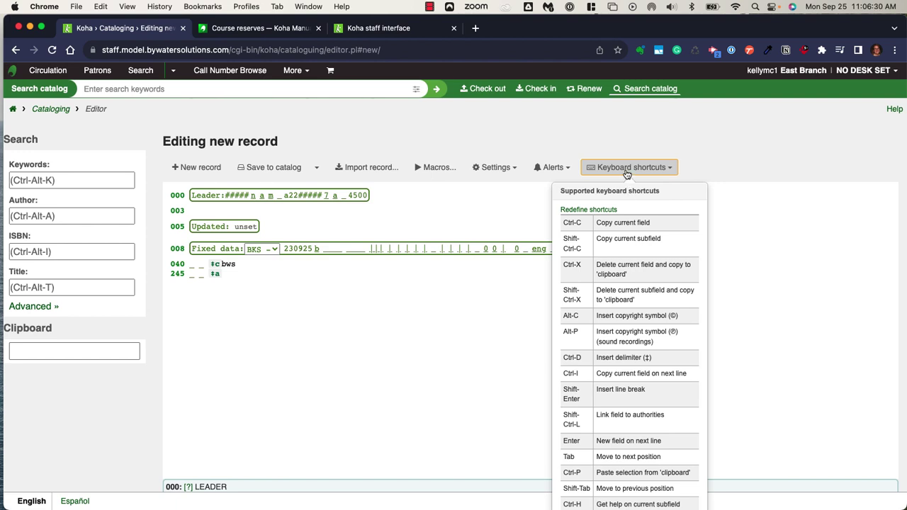
{"action": "left_click", "coordinate": [566, 172]}
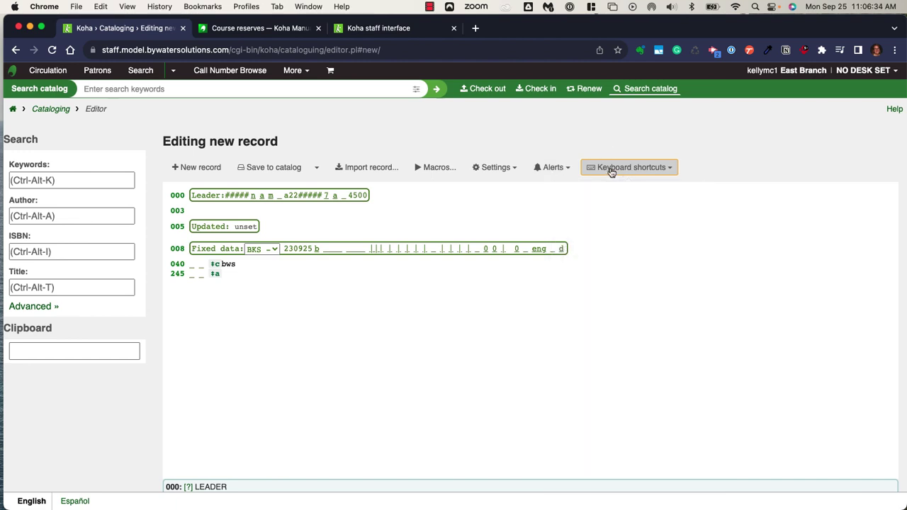
{"action": "left_click", "coordinate": [510, 170]}
{"action": "scroll", "coordinate": [527, 417], "scroll_direction": "down", "scroll_amount": 5}
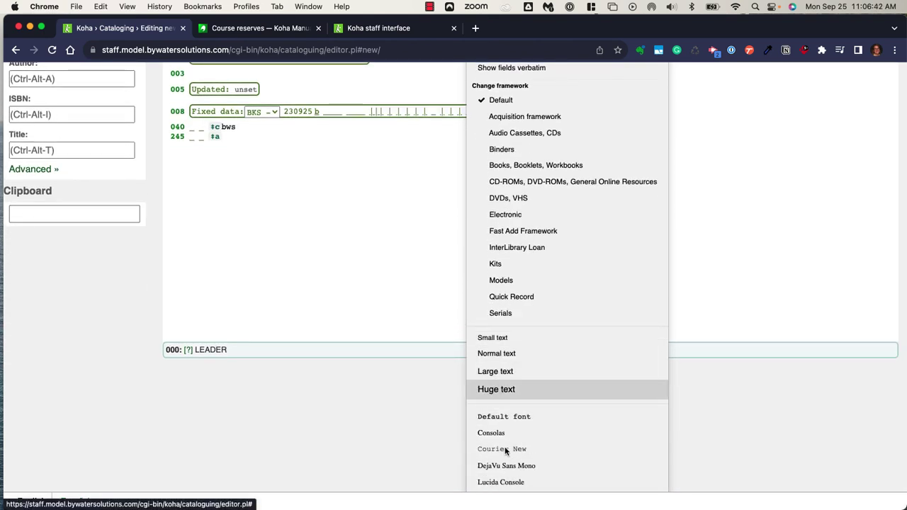
{"action": "scroll", "coordinate": [444, 216], "scroll_direction": "up", "scroll_amount": 5}
- Close the settings, inspect the saved Suppress macro, then open the multi-server Advanced search
{"action": "left_click", "coordinate": [493, 171]}
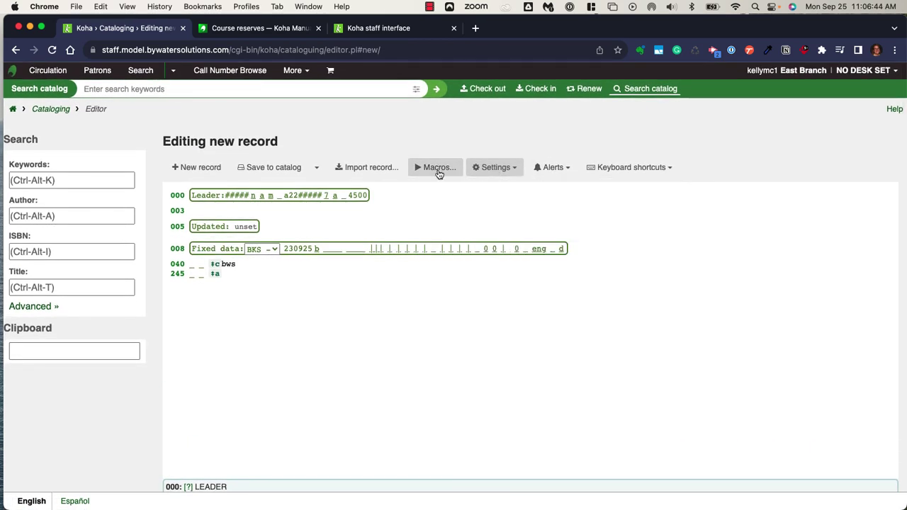
{"action": "left_click", "coordinate": [436, 168]}
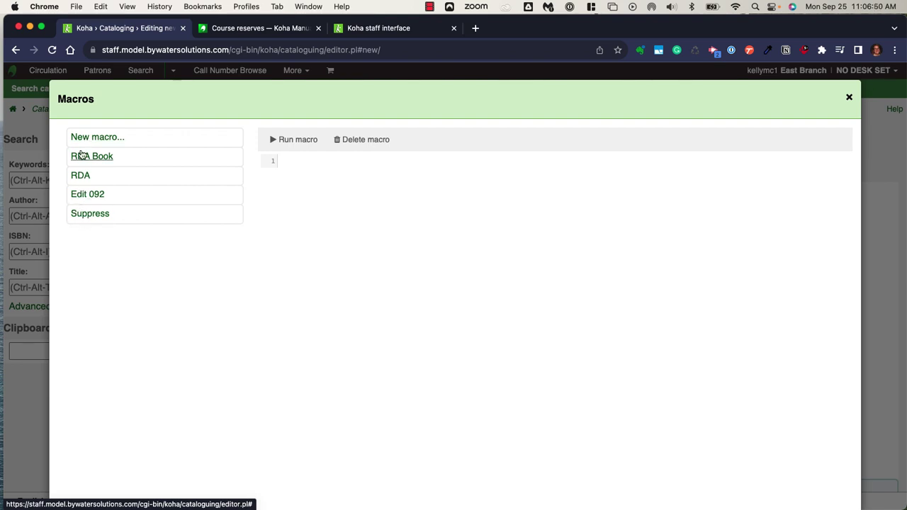
{"action": "left_click", "coordinate": [88, 213]}
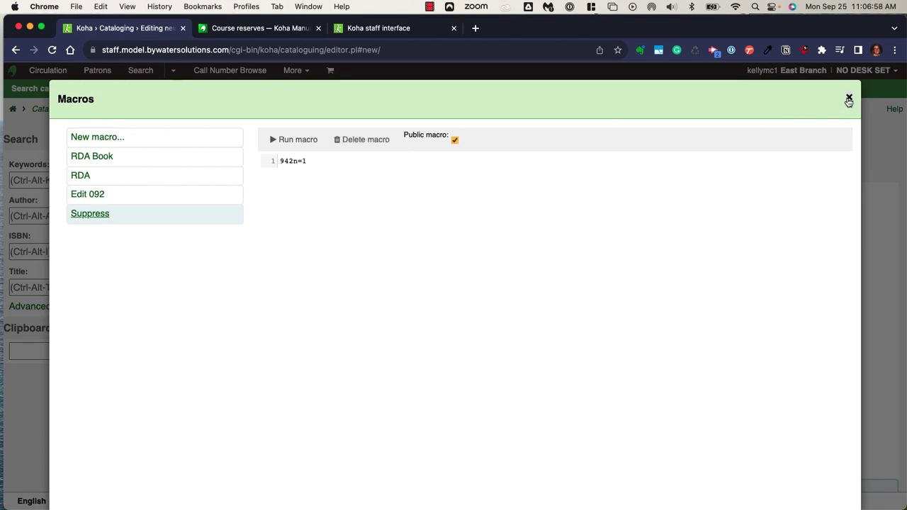
{"action": "left_click", "coordinate": [848, 99]}
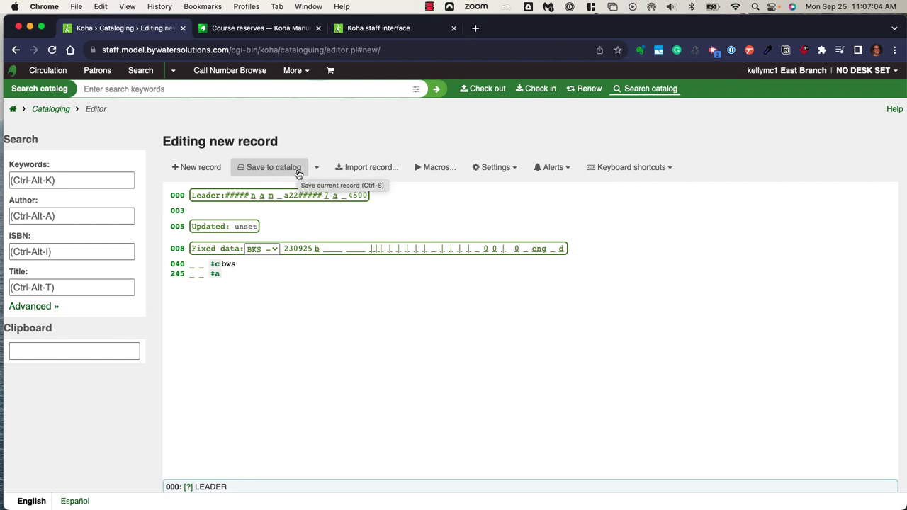
{"action": "left_click", "coordinate": [32, 307]}
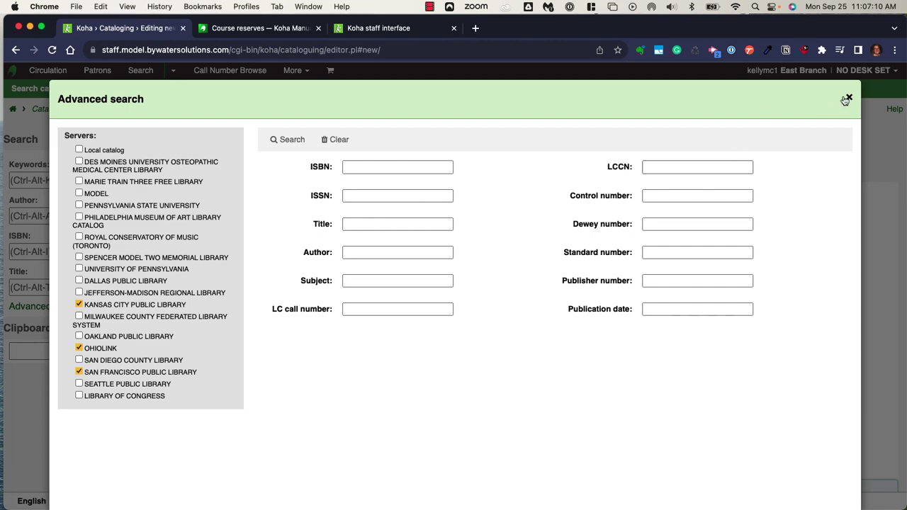
- Dismiss the Advanced search dialog and leave the record editor for the staff home page
{"action": "left_click", "coordinate": [846, 99]}
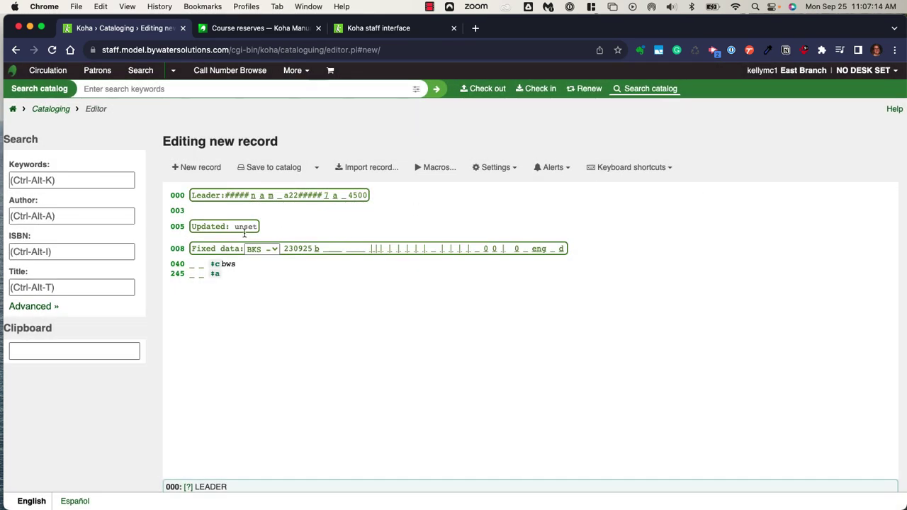
{"action": "left_click", "coordinate": [13, 110]}
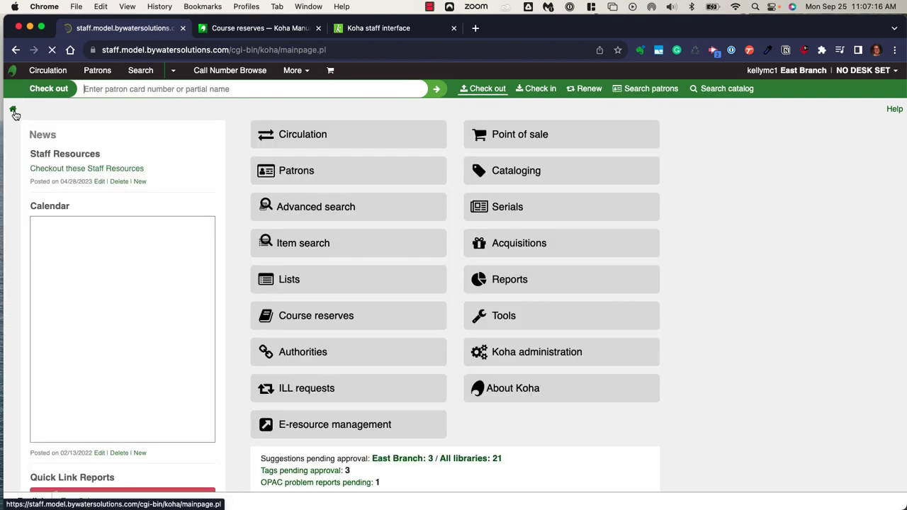
{"action": "left_click", "coordinate": [606, 213]}
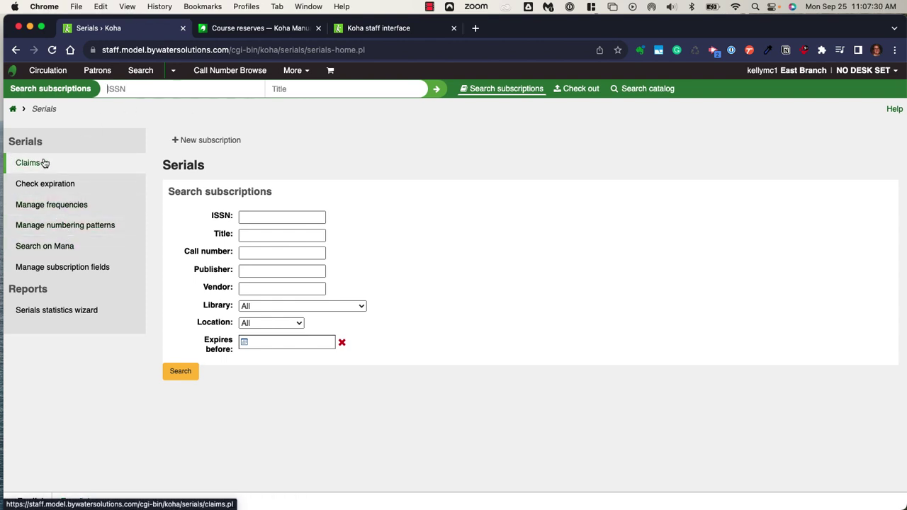
{"action": "left_click", "coordinate": [13, 109]}
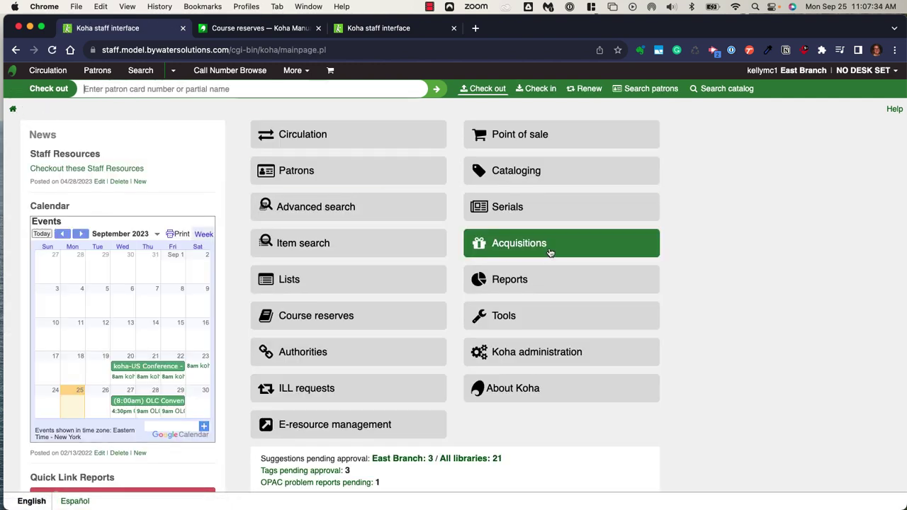
- Open Acquisitions, look over the funds table, and search with no vendor name to list all 11 vendors
{"action": "left_click", "coordinate": [550, 248]}
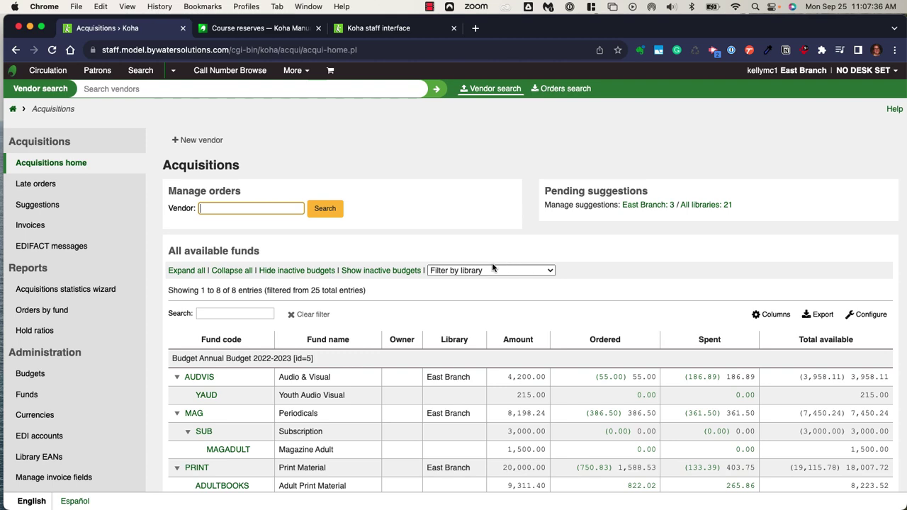
{"action": "scroll", "coordinate": [493, 267], "scroll_direction": "down", "scroll_amount": 3}
{"action": "scroll", "coordinate": [492, 262], "scroll_direction": "up", "scroll_amount": 3}
{"action": "scroll", "coordinate": [242, 325], "scroll_direction": "down", "scroll_amount": 3}
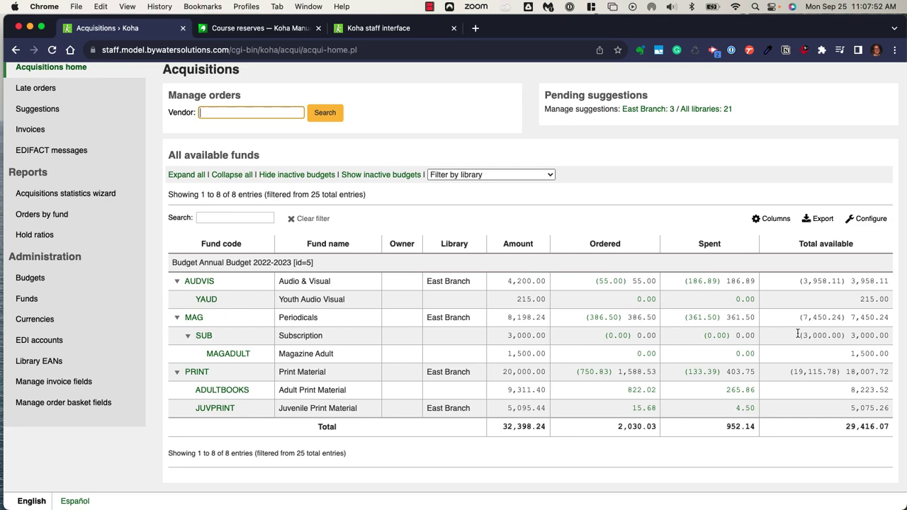
{"action": "scroll", "coordinate": [312, 131], "scroll_direction": "up", "scroll_amount": 2}
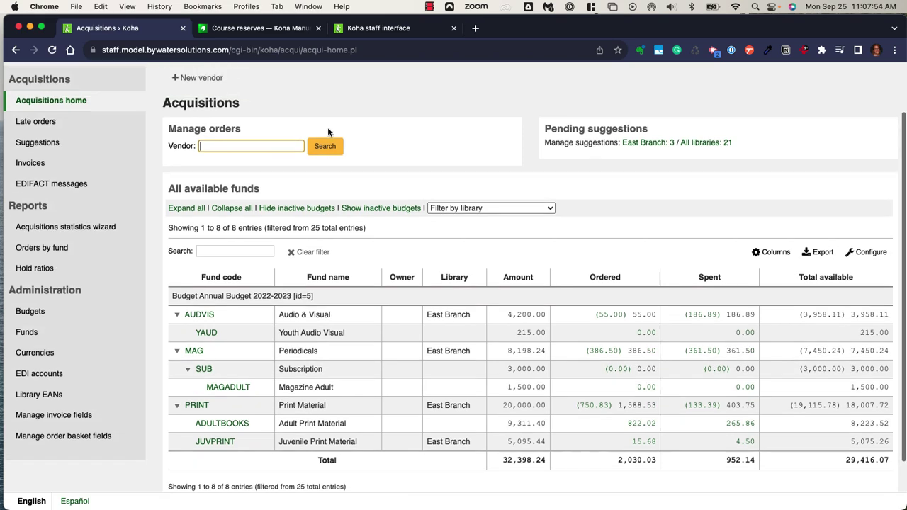
{"action": "left_click", "coordinate": [330, 165]}
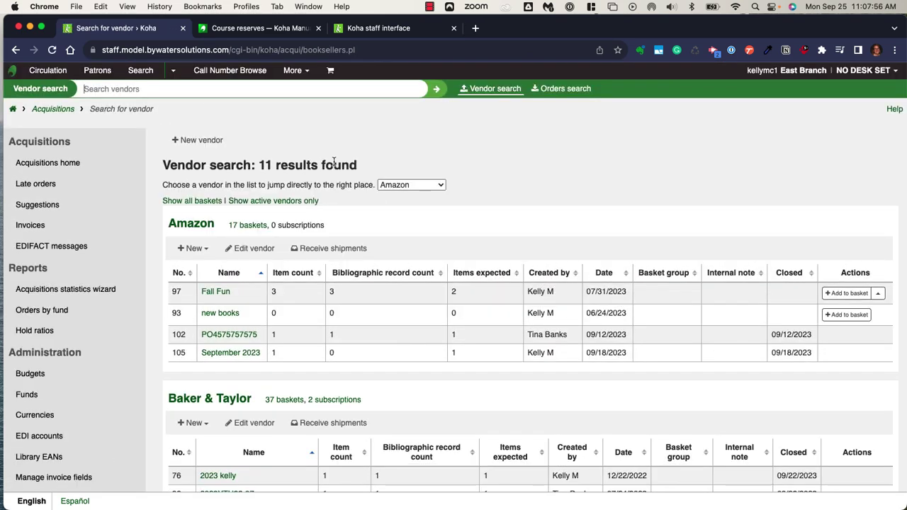
- Inspect Baker & Taylor's vendor details, then return to Acquisitions and list all 11 vendors again
{"action": "left_click", "coordinate": [211, 399]}
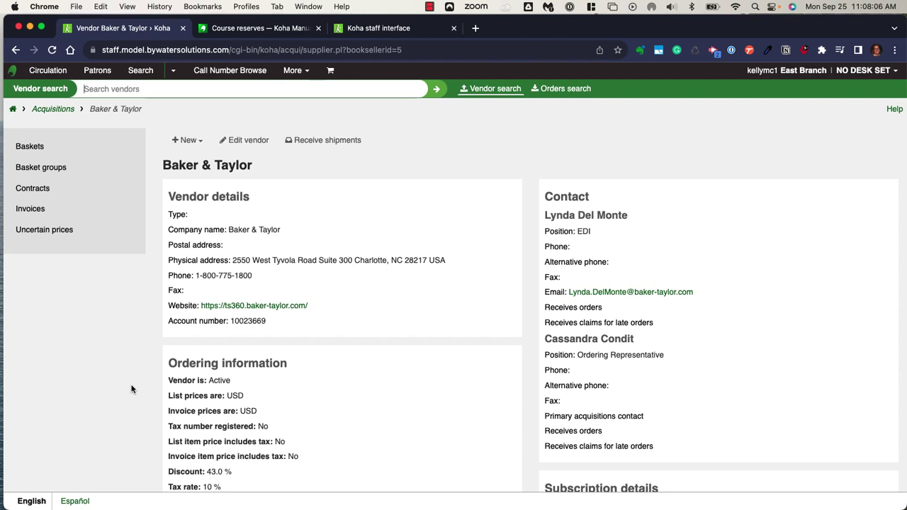
{"action": "scroll", "coordinate": [153, 378], "scroll_direction": "down", "scroll_amount": 2}
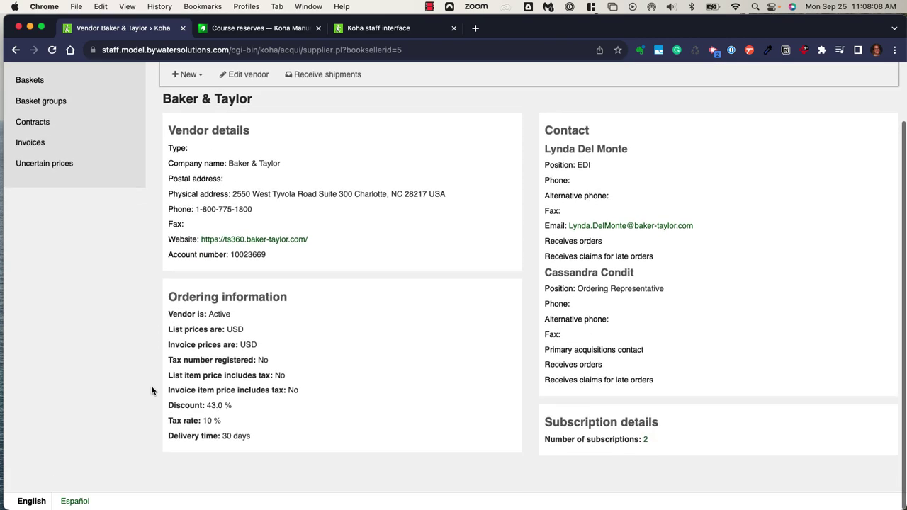
{"action": "scroll", "coordinate": [189, 388], "scroll_direction": "up", "scroll_amount": 2}
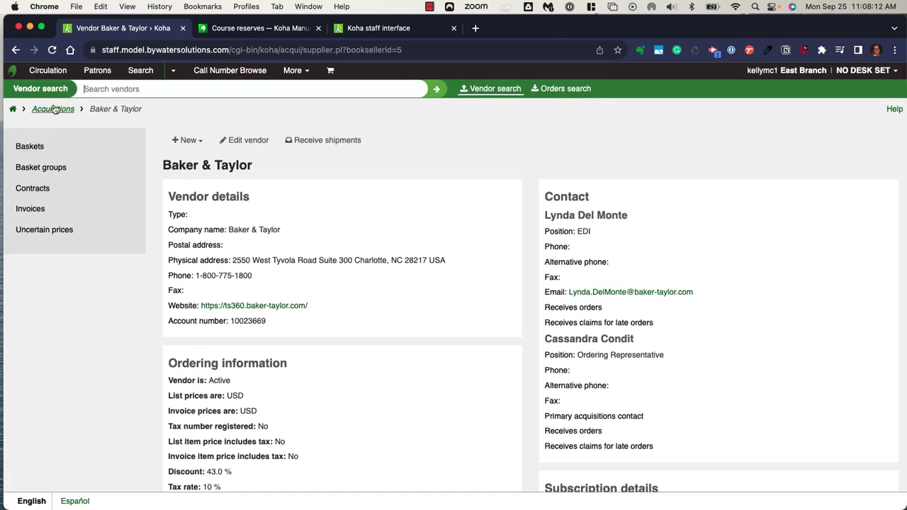
{"action": "left_click", "coordinate": [53, 108]}
{"action": "left_click", "coordinate": [335, 210]}
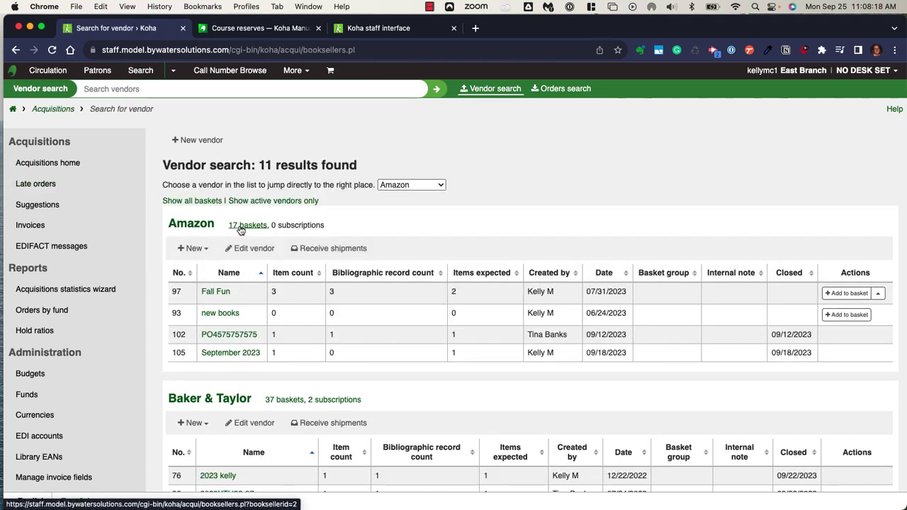
- Review Amazon's vendor page, its baskets and the new basket form, then return to Acquisitions home
{"action": "left_click", "coordinate": [196, 225]}
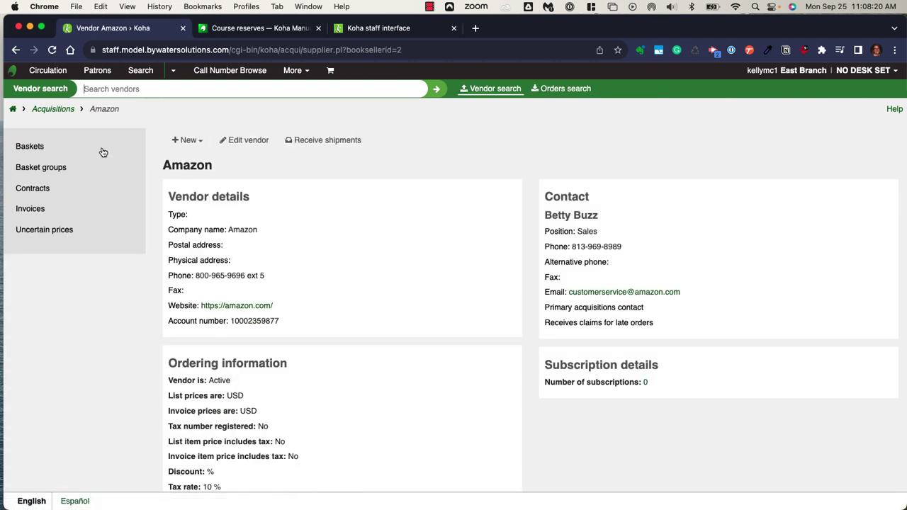
{"action": "left_click", "coordinate": [37, 148]}
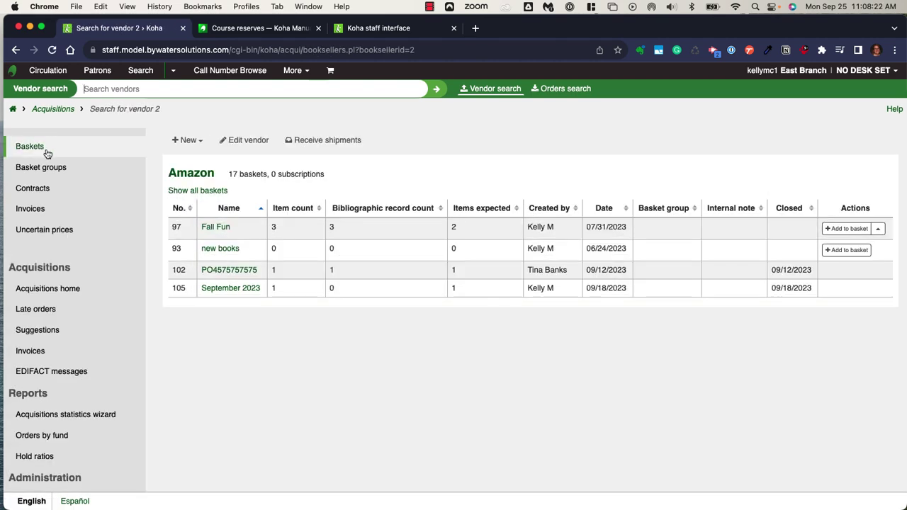
{"action": "left_click", "coordinate": [189, 140]}
{"action": "left_click", "coordinate": [198, 161]}
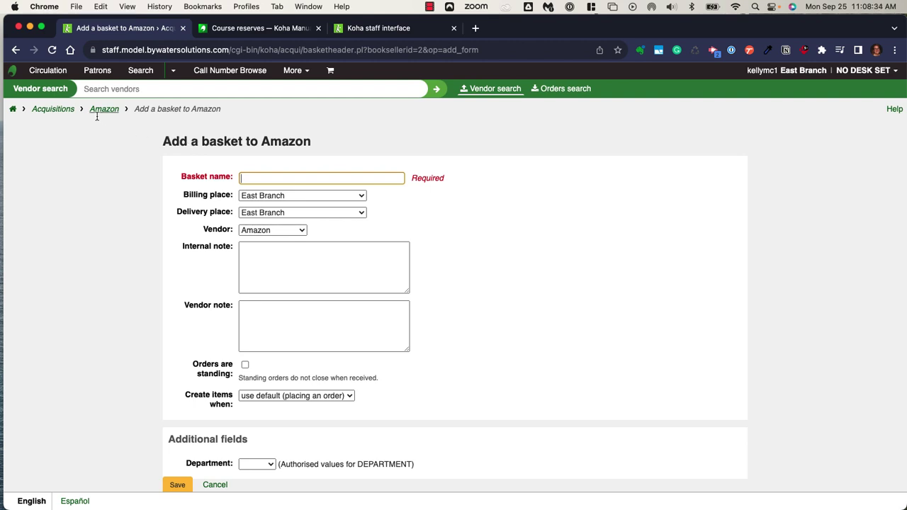
{"action": "left_click", "coordinate": [60, 113]}
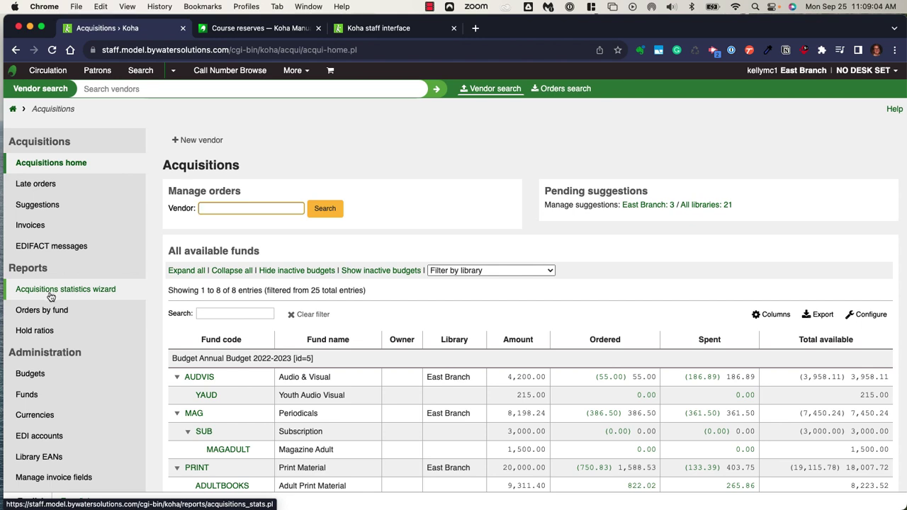
- Go from the home page into Reports and browse the 587 saved guided reports
{"action": "left_click", "coordinate": [13, 110]}
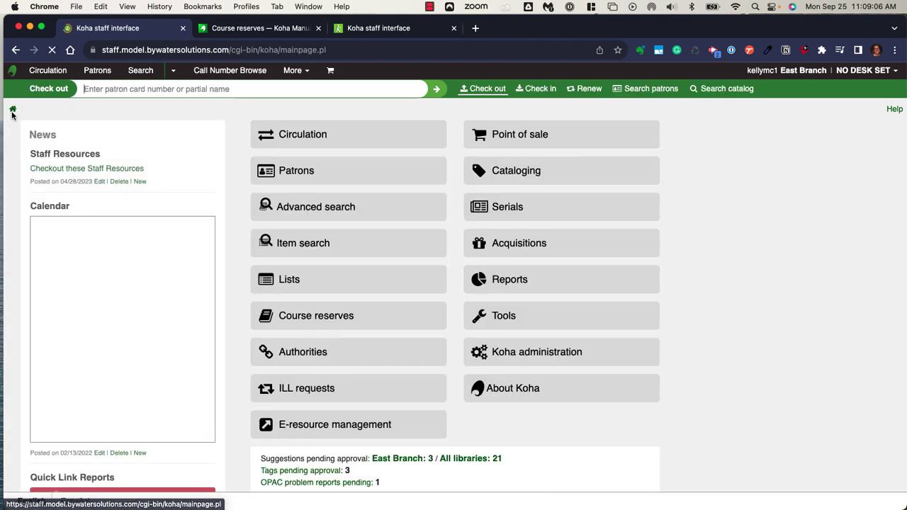
{"action": "left_click", "coordinate": [554, 279]}
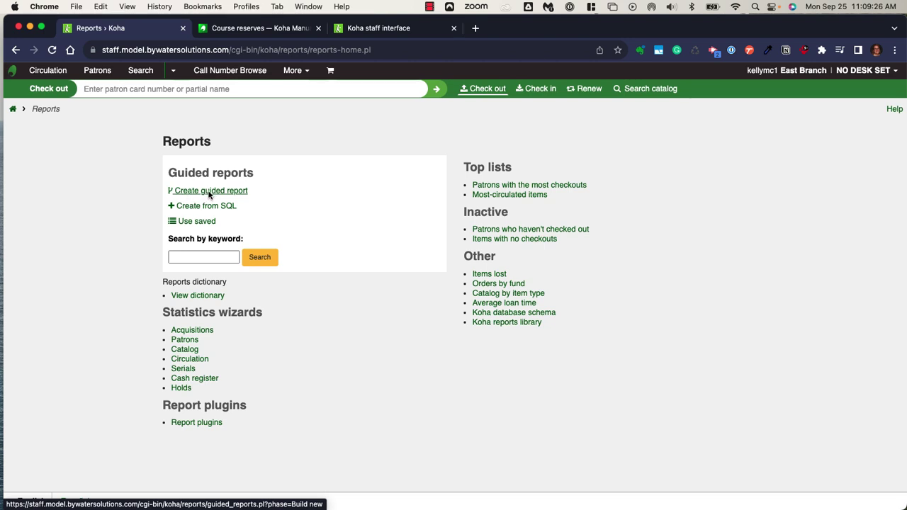
{"action": "left_click", "coordinate": [197, 223]}
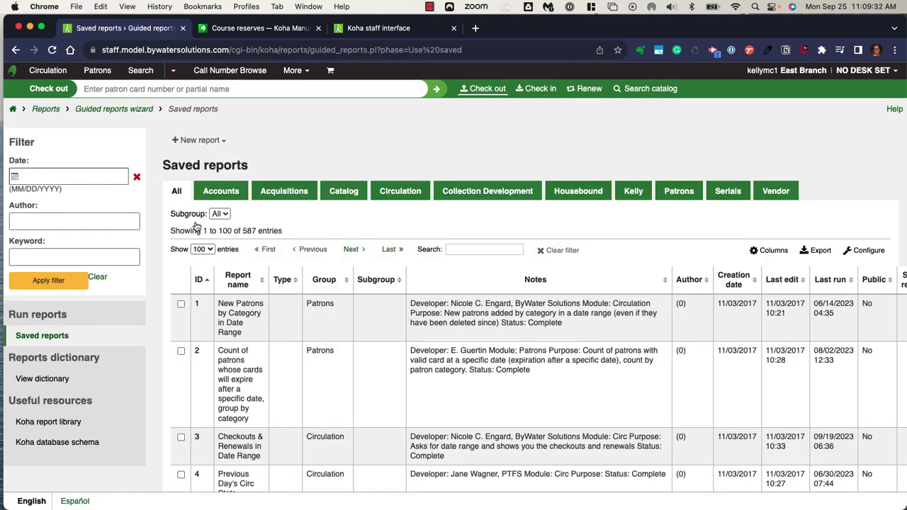
{"action": "scroll", "coordinate": [287, 349], "scroll_direction": "right", "scroll_amount": 3}
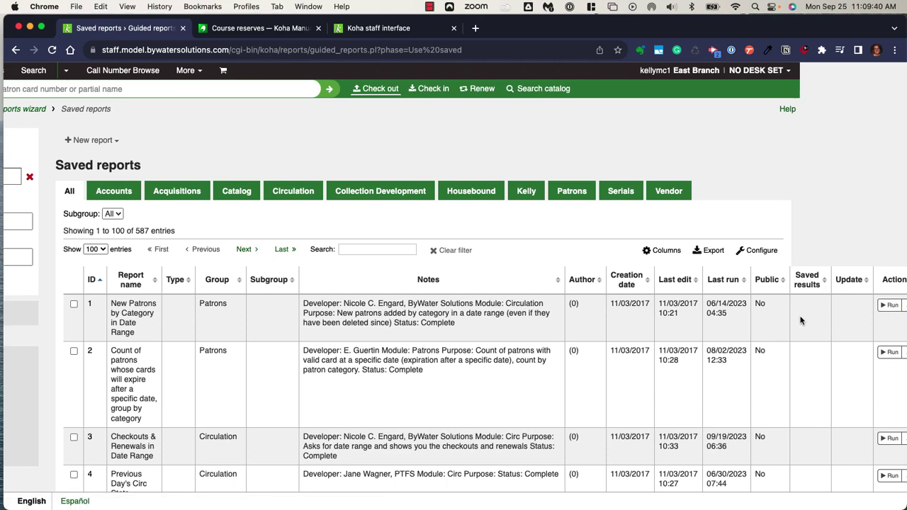
{"action": "scroll", "coordinate": [549, 312], "scroll_direction": "left", "scroll_amount": 1}
{"action": "scroll", "coordinate": [549, 313], "scroll_direction": "left", "scroll_amount": 3}
{"action": "left_click", "coordinate": [161, 139]}
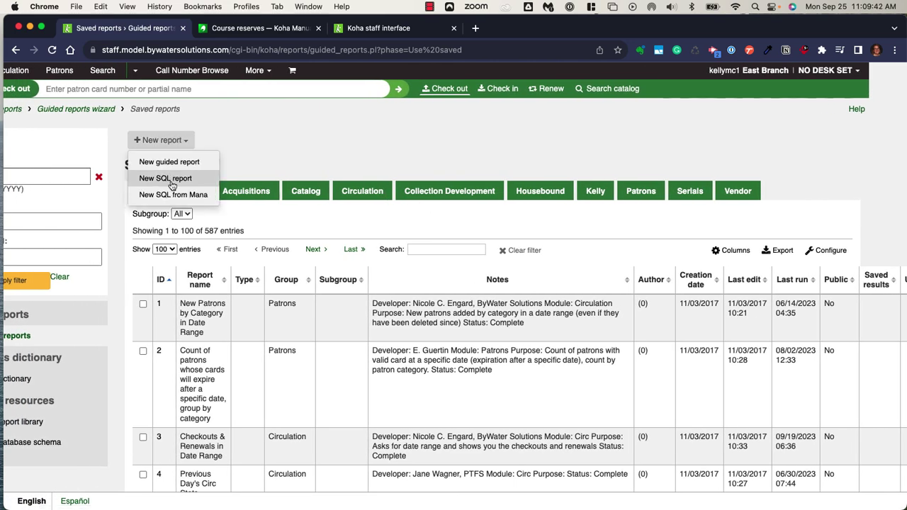
{"action": "left_click", "coordinate": [168, 195]}
{"action": "left_click", "coordinate": [355, 143]}
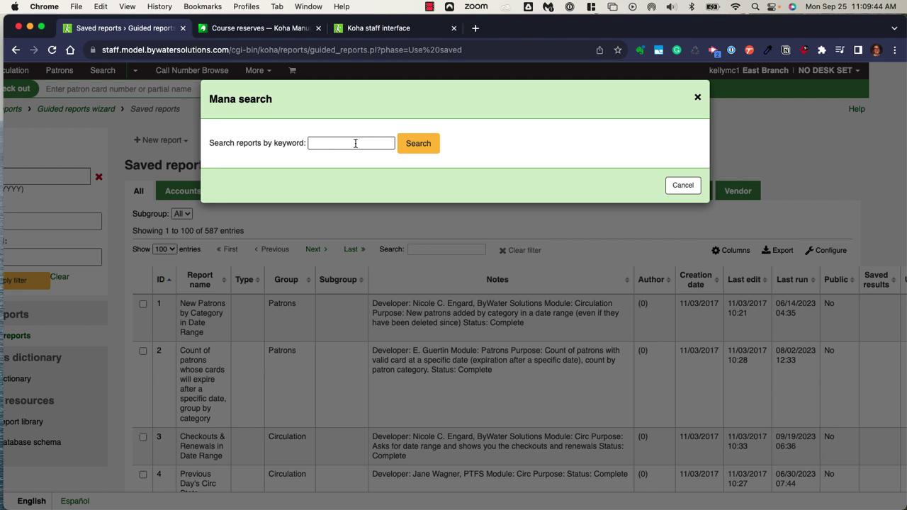
{"action": "left_click", "coordinate": [697, 99]}
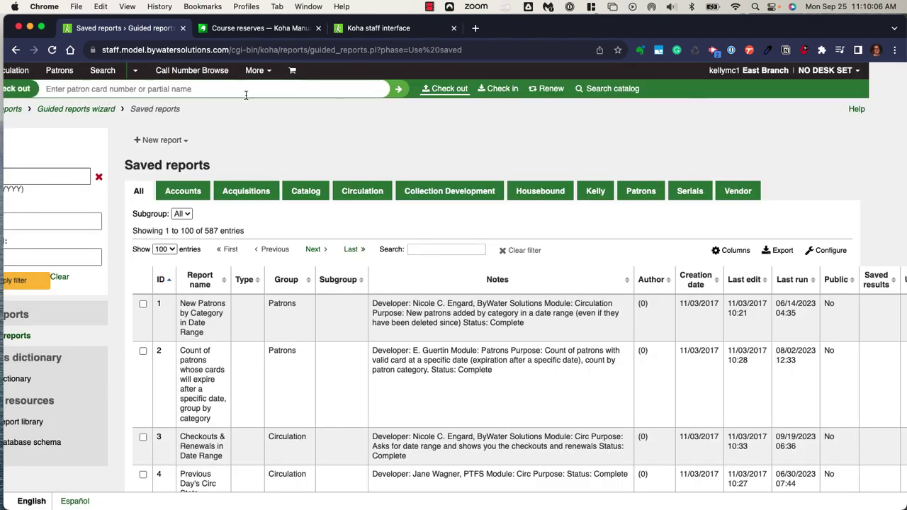
- Reach the Cataloging module through the More menu and highlight its Import section
{"action": "left_click", "coordinate": [257, 71]}
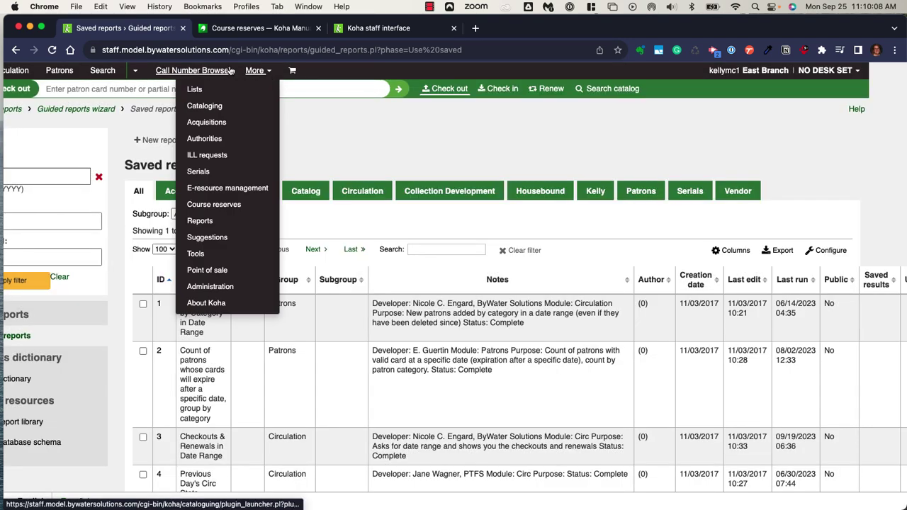
{"action": "left_click", "coordinate": [203, 109]}
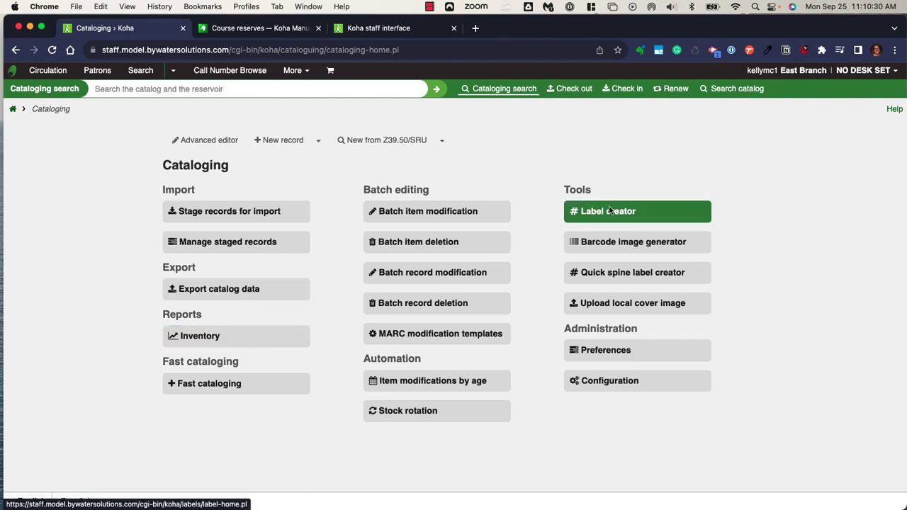
{"action": "left_click_drag", "start_coordinate": [342, 190], "coordinate": [449, 194]}
{"action": "left_click", "coordinate": [464, 189]}
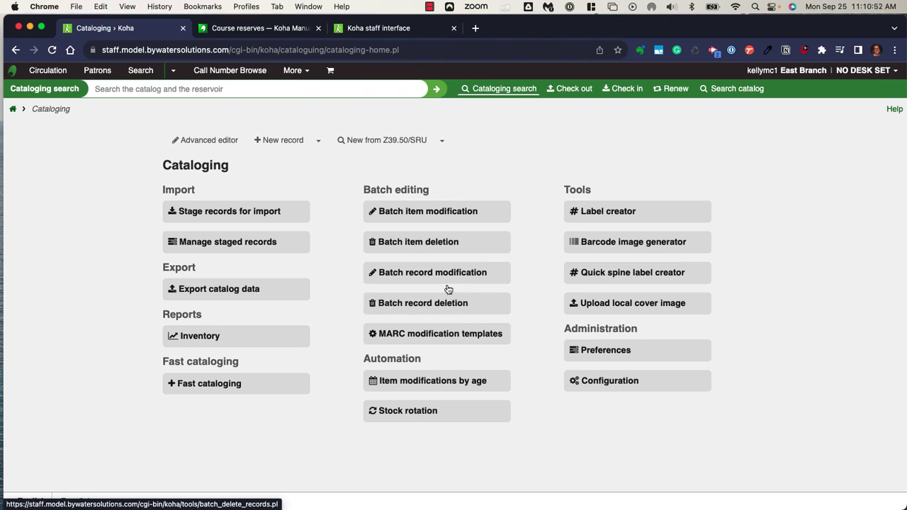
- Open Koha administration and highlight Circulation and fines rules and Global system preferences
{"action": "left_click", "coordinate": [296, 71]}
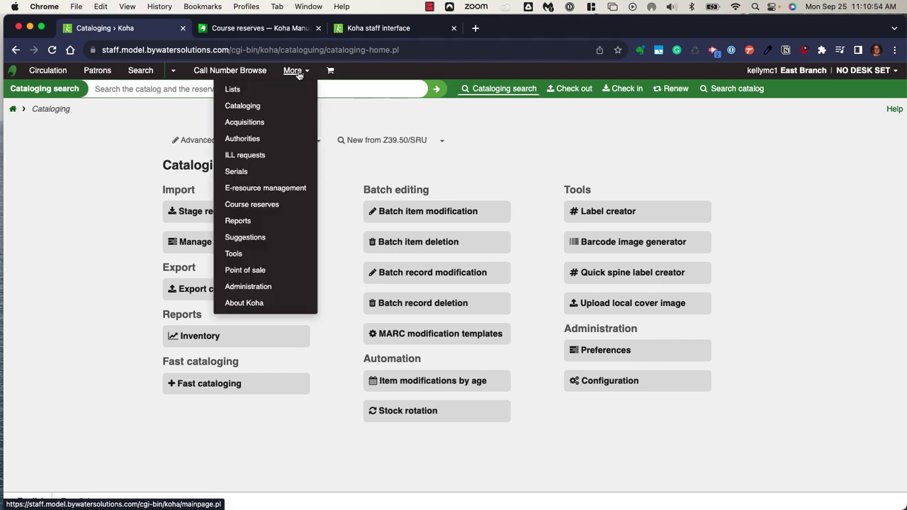
{"action": "left_click", "coordinate": [249, 289]}
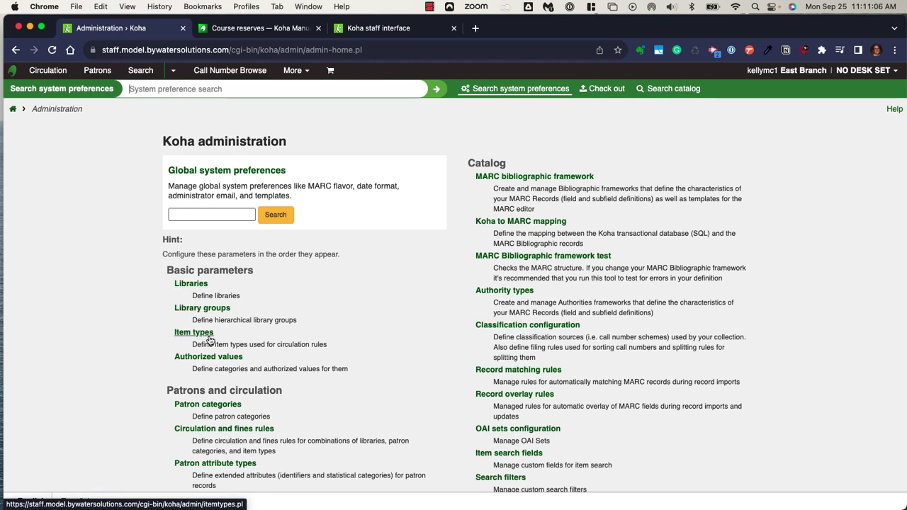
{"action": "scroll", "coordinate": [210, 340], "scroll_direction": "down", "scroll_amount": 2}
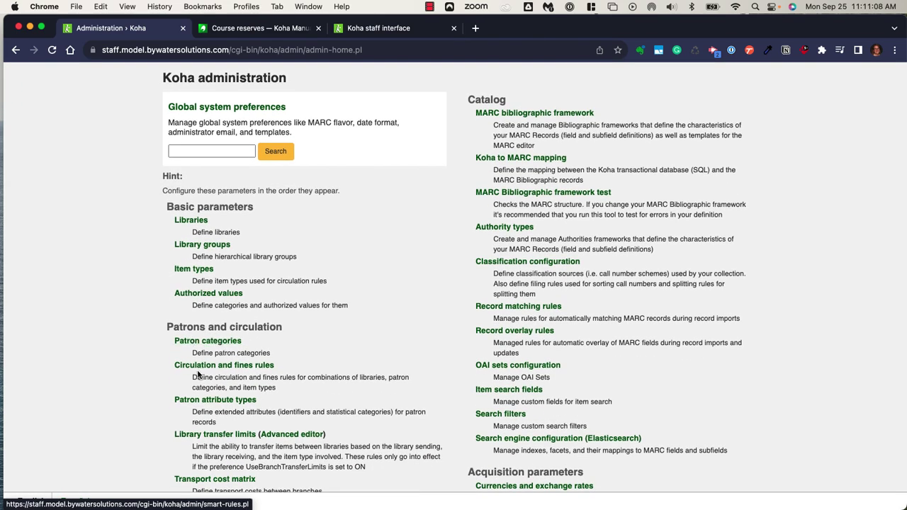
{"action": "left_click_drag", "start_coordinate": [166, 365], "coordinate": [308, 364]}
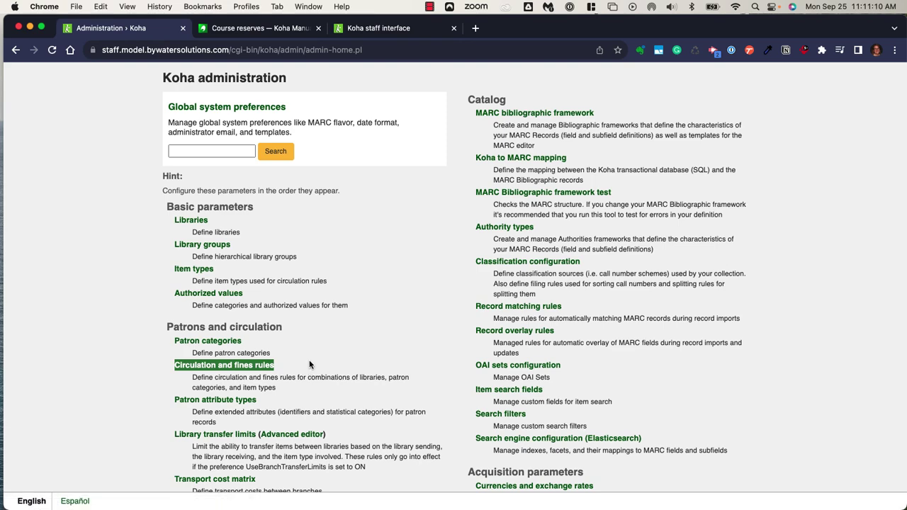
{"action": "scroll", "coordinate": [316, 357], "scroll_direction": "up", "scroll_amount": 2}
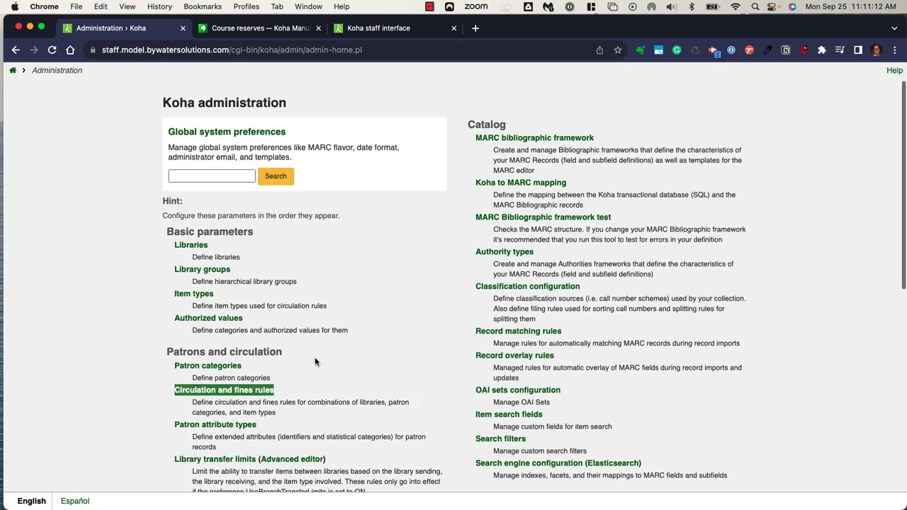
{"action": "left_click_drag", "start_coordinate": [165, 171], "coordinate": [325, 177]}
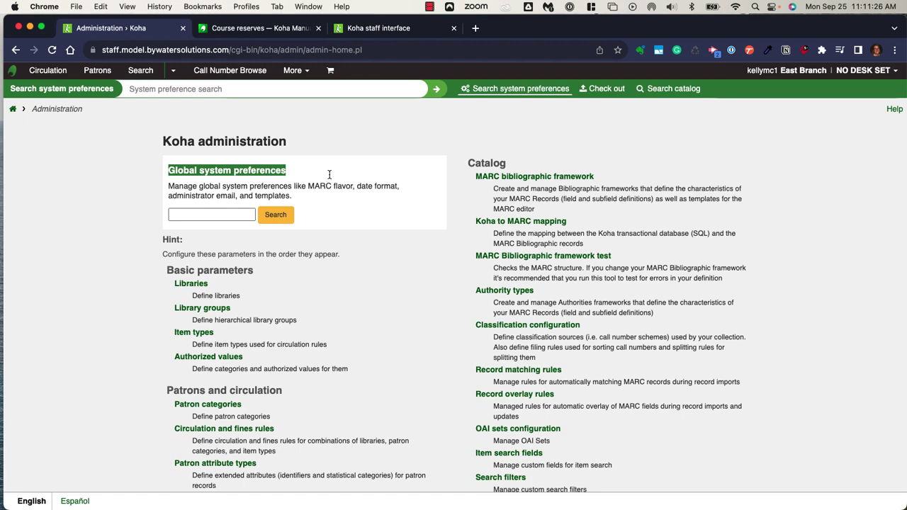
- Scroll through the remaining administration sections, then return to the staff home page
{"action": "scroll", "coordinate": [465, 209], "scroll_direction": "down", "scroll_amount": 1}
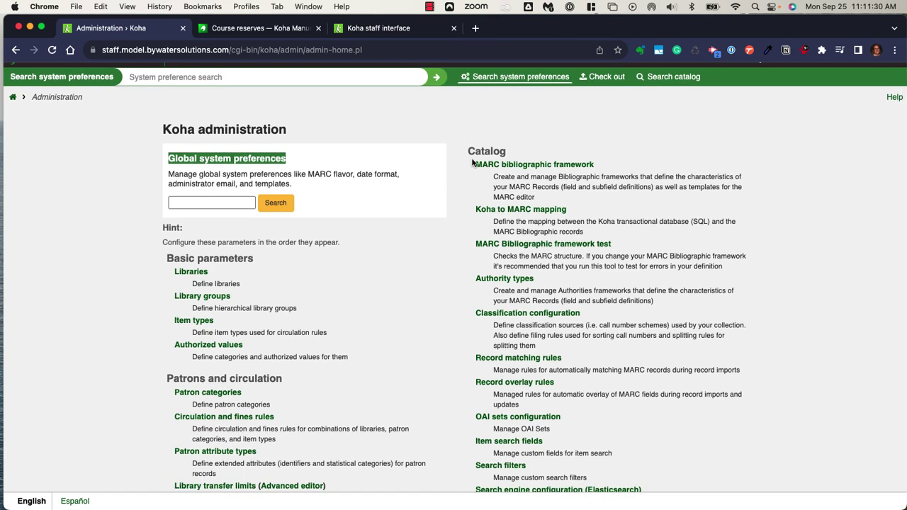
{"action": "scroll", "coordinate": [470, 298], "scroll_direction": "down", "scroll_amount": 4}
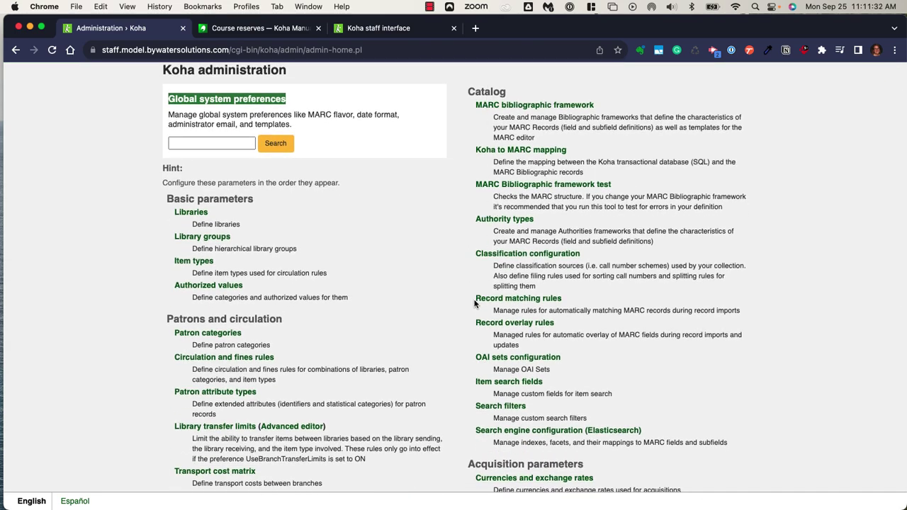
{"action": "scroll", "coordinate": [474, 303], "scroll_direction": "down", "scroll_amount": 5}
{"action": "scroll", "coordinate": [314, 300], "scroll_direction": "down", "scroll_amount": 3}
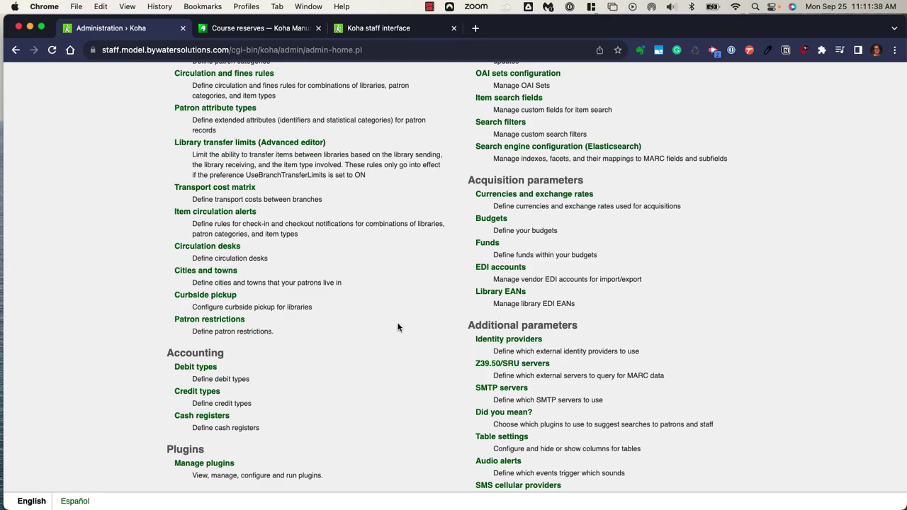
{"action": "scroll", "coordinate": [397, 326], "scroll_direction": "up", "scroll_amount": 1}
{"action": "scroll", "coordinate": [399, 327], "scroll_direction": "up", "scroll_amount": 3}
{"action": "scroll", "coordinate": [399, 326], "scroll_direction": "up", "scroll_amount": 5}
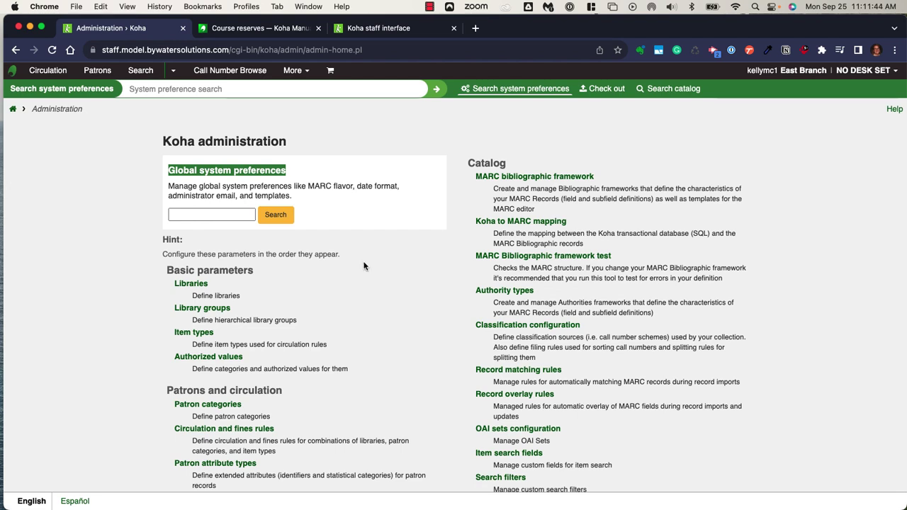
{"action": "left_click", "coordinate": [13, 109]}
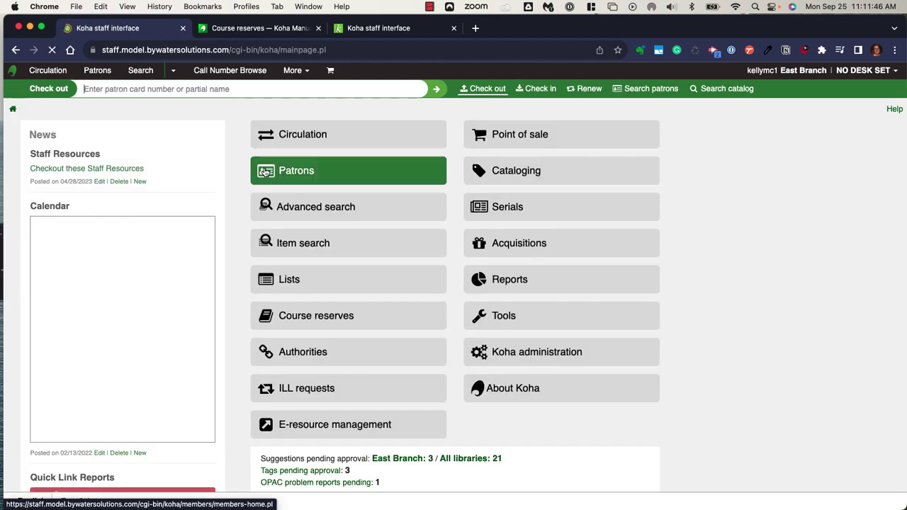